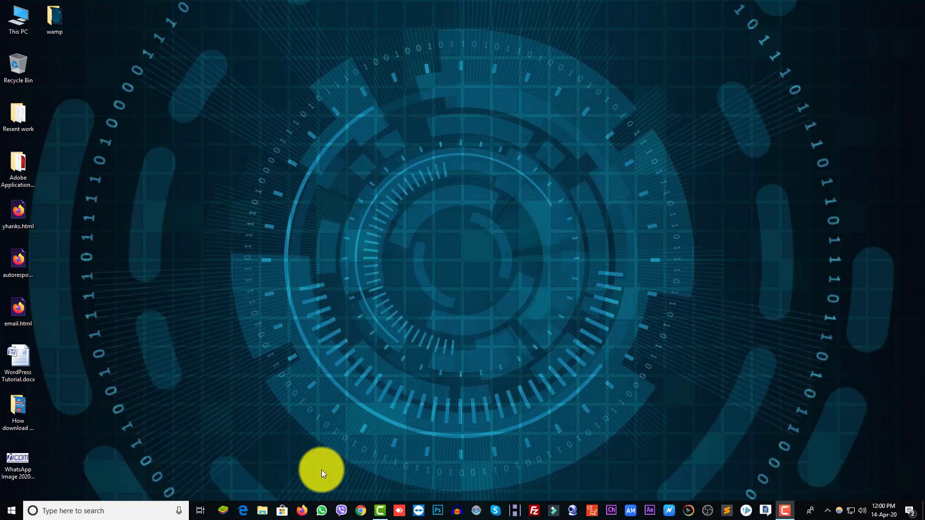
- Open Firefox, search Google for "xampp" and open the Apache Friends Download page from the results
click(302, 510)
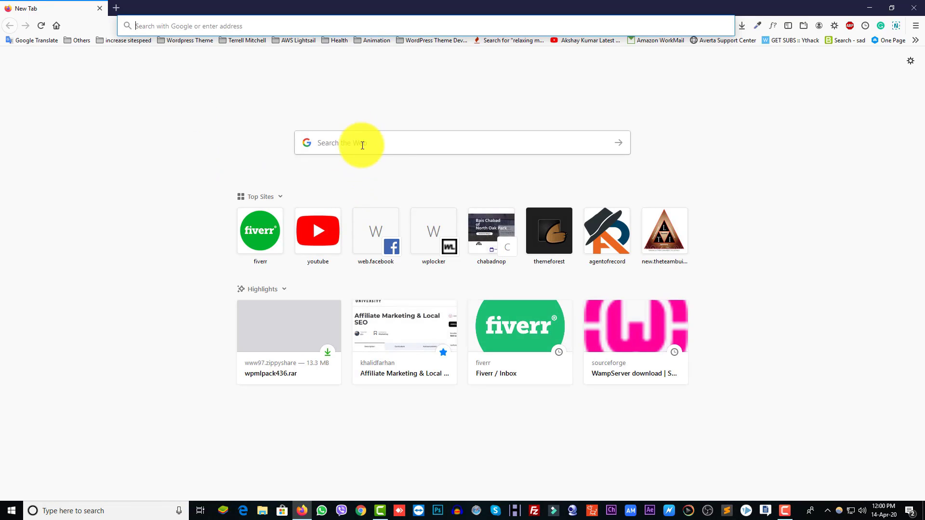
click(362, 146)
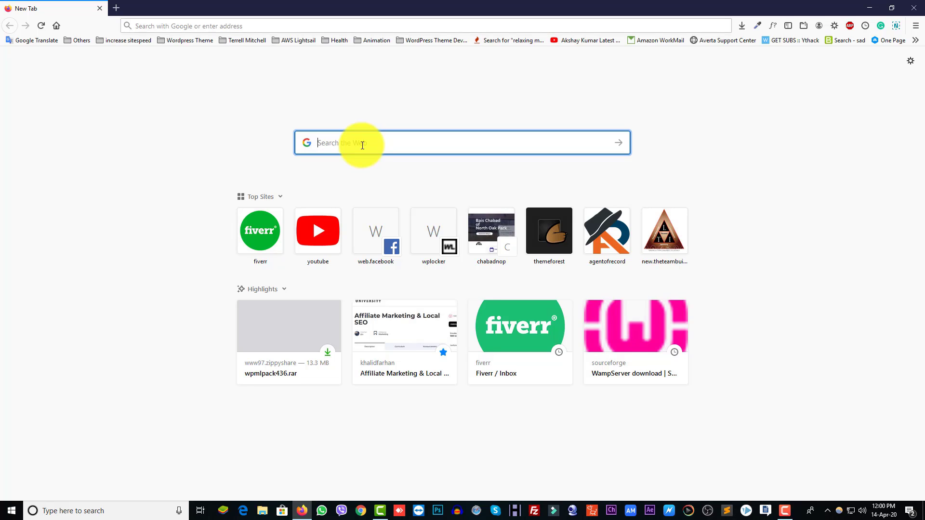
text(xampp)
key(Return)
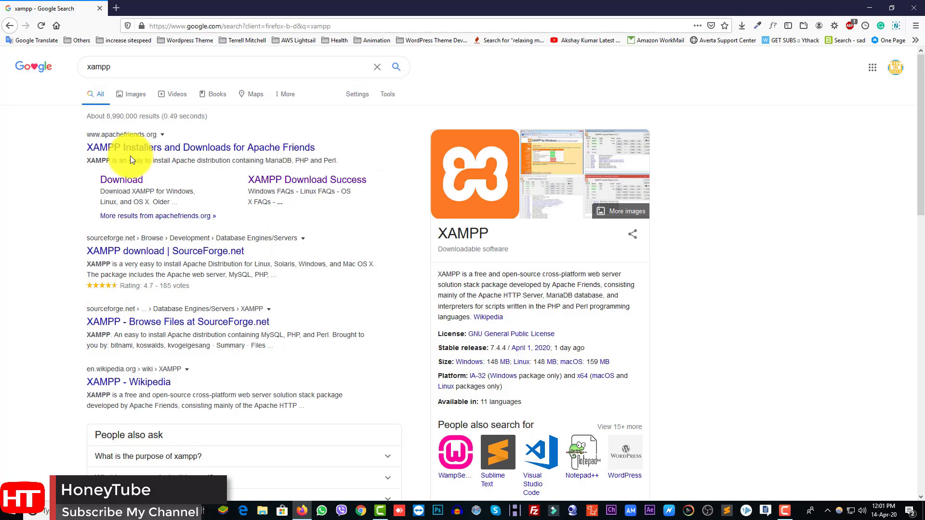
click(123, 182)
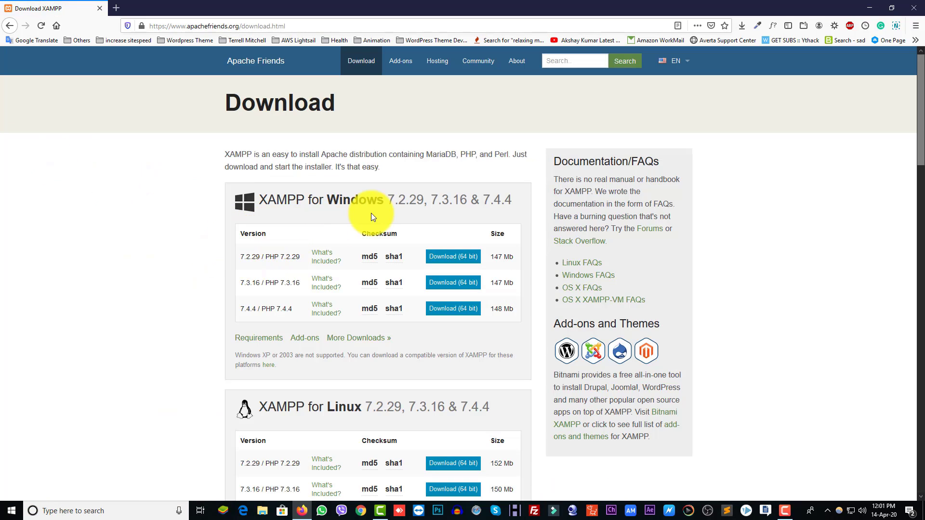
- Review the XAMPP versions offered for Windows, Linux and OS X on the download page
scroll(301, 276, down, 3)
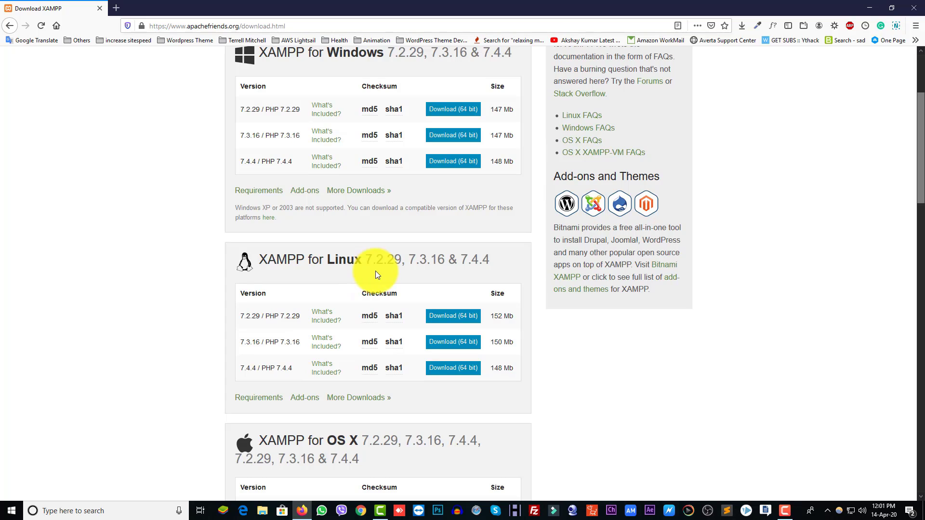
scroll(375, 271, down, 3)
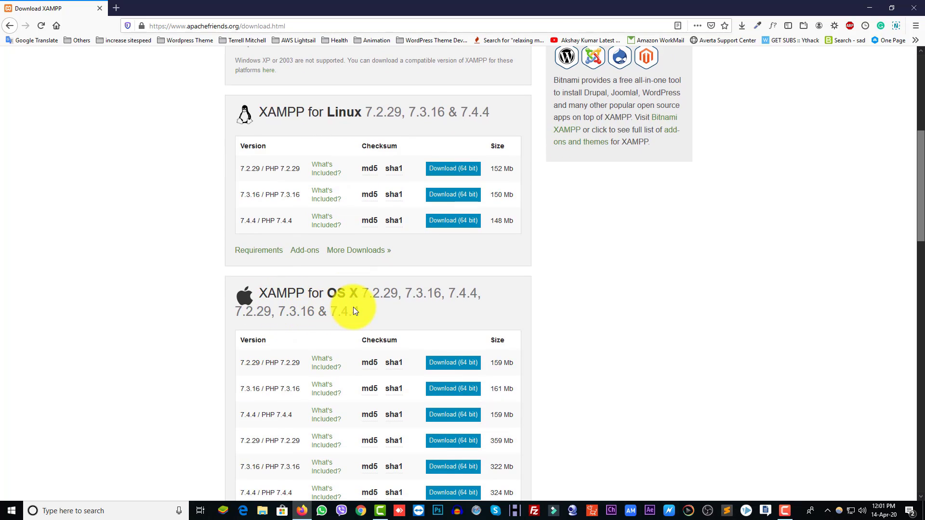
scroll(313, 359, down, 4)
scroll(314, 355, up, 11)
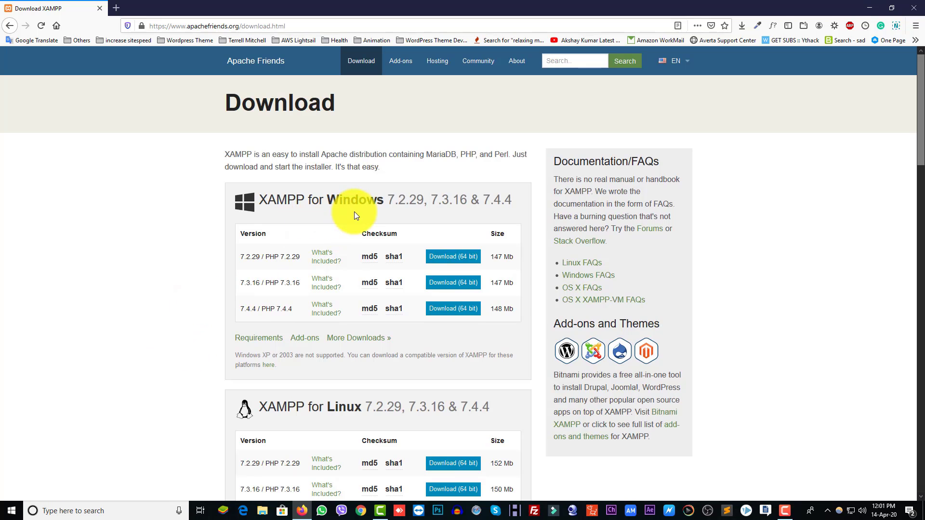
scroll(292, 328, down, 2)
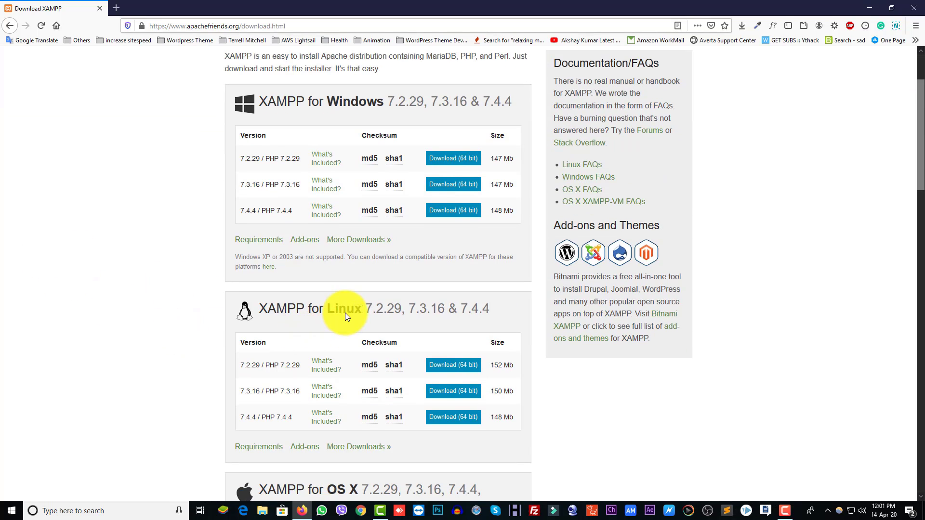
scroll(195, 327, down, 2)
scroll(333, 308, down, 2)
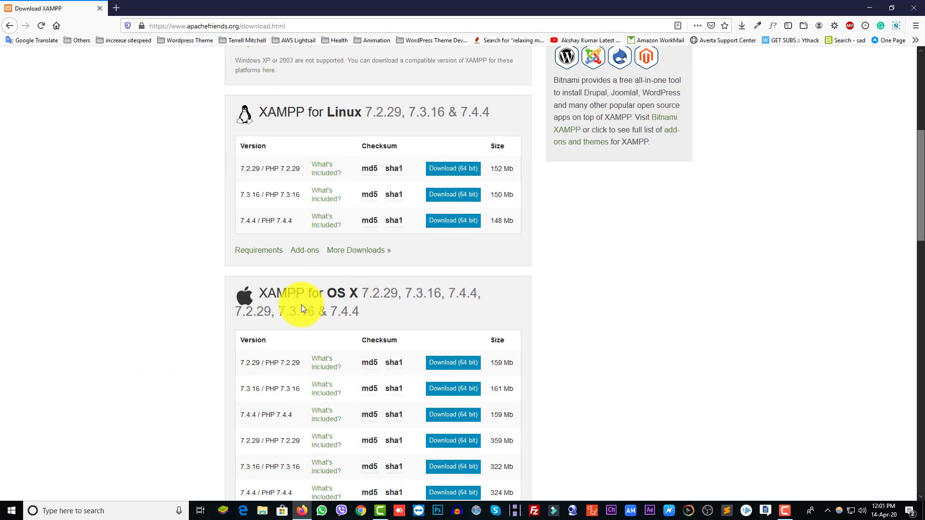
scroll(173, 348, down, 5)
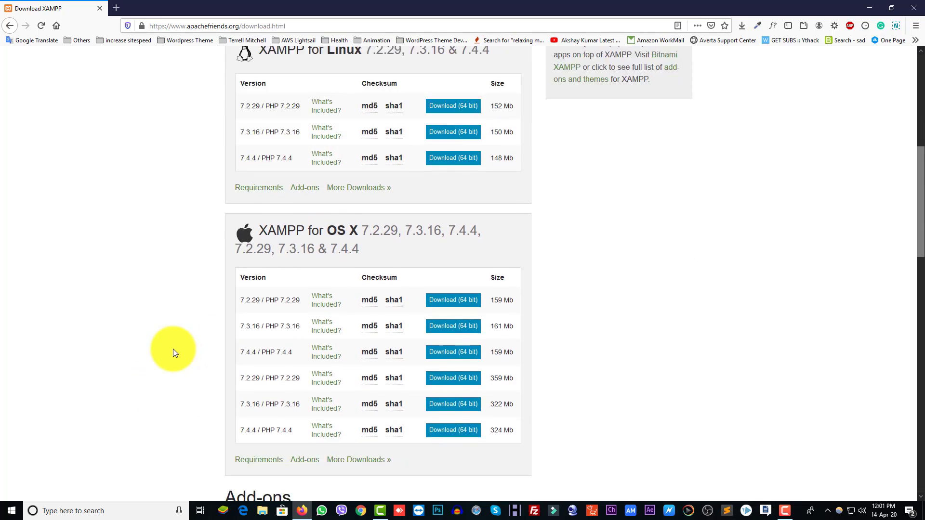
scroll(173, 349, up, 2)
scroll(173, 349, up, 9)
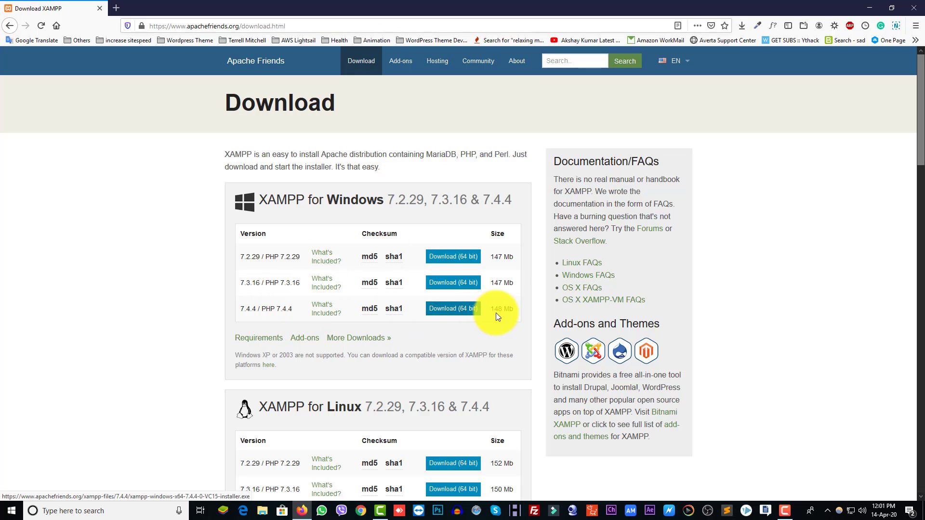
- Download the 64-bit XAMPP 7.4.4 / PHP 7.4.4 installer for Windows, save the file and close the download success page
click(447, 316)
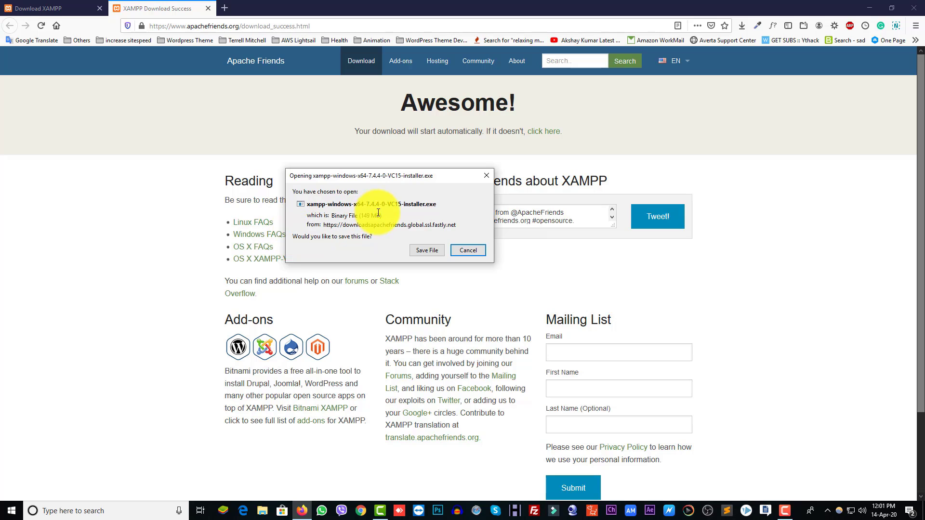
click(422, 250)
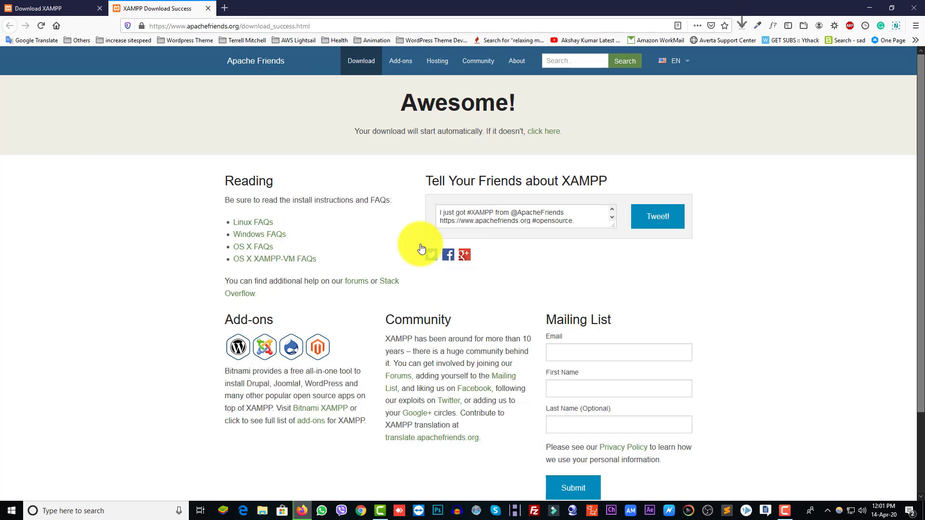
click(206, 9)
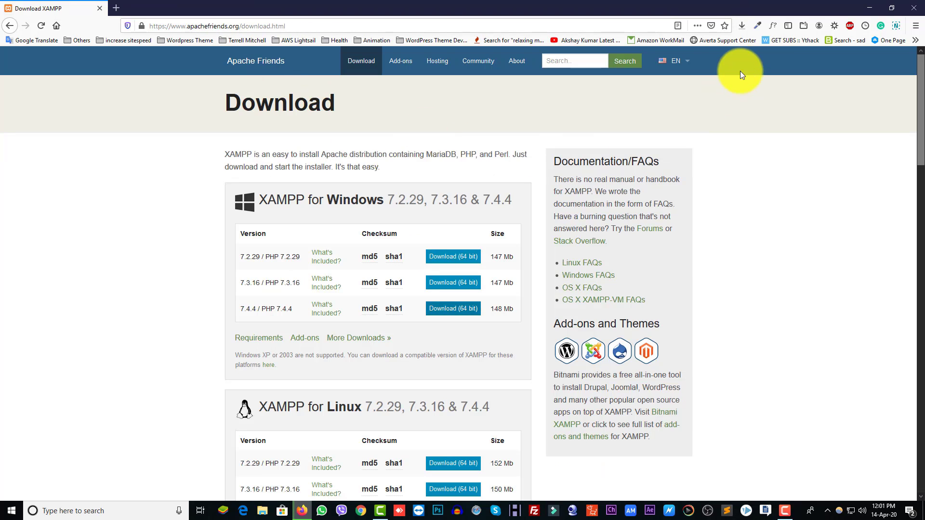
- Show the downloaded XAMPP 7.4.4 installer in its containing folder and maximize the folder window
click(745, 25)
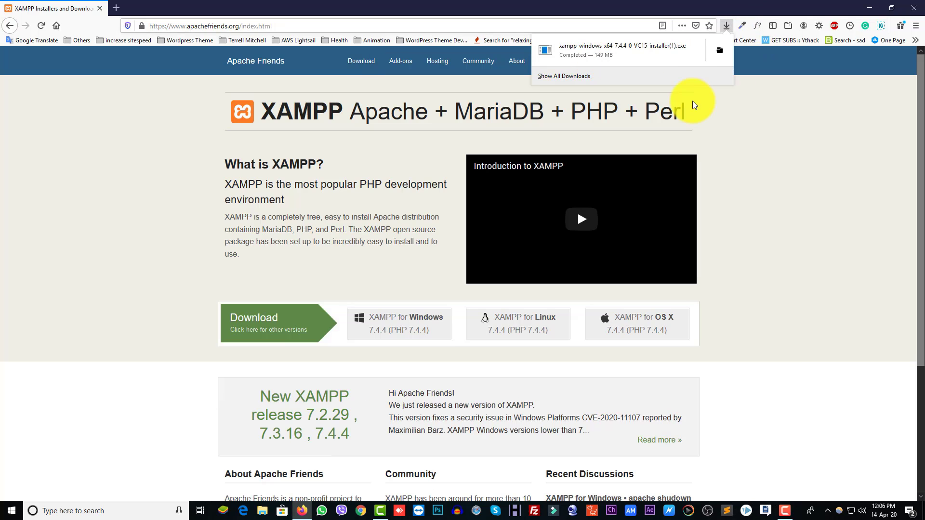
right_click(623, 50)
click(647, 56)
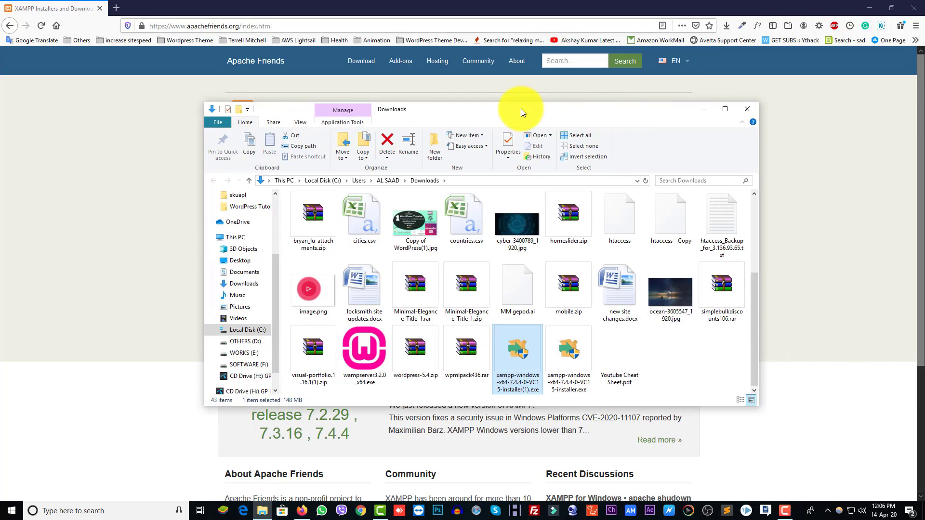
double_click(521, 108)
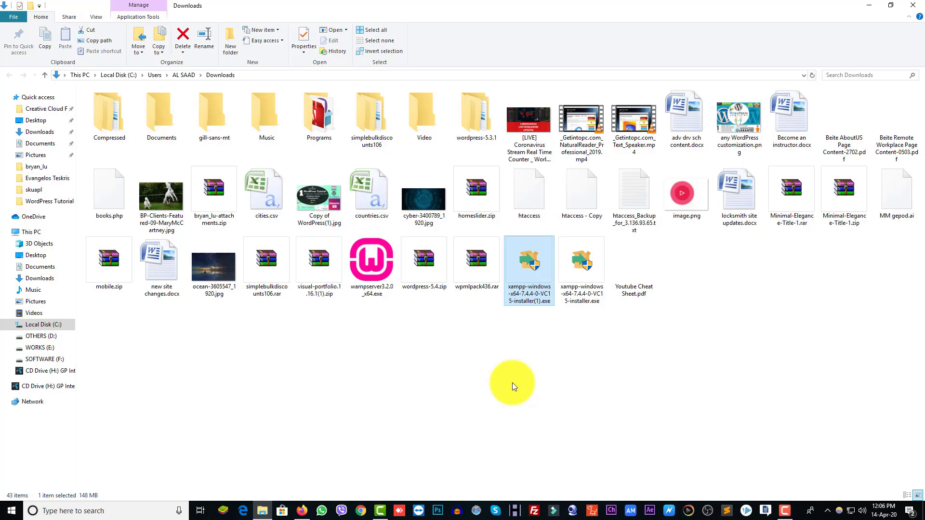
- Run xampp-windows-x64-7.4.4-0-VC15-installer.exe from the Downloads folder, then close the folder window and minimize the browser
right_click(532, 282)
click(506, 340)
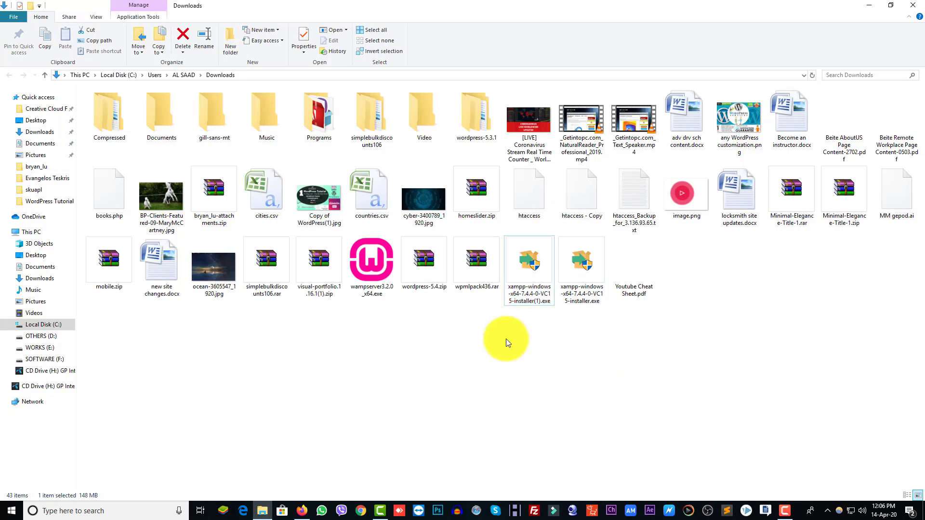
double_click(578, 269)
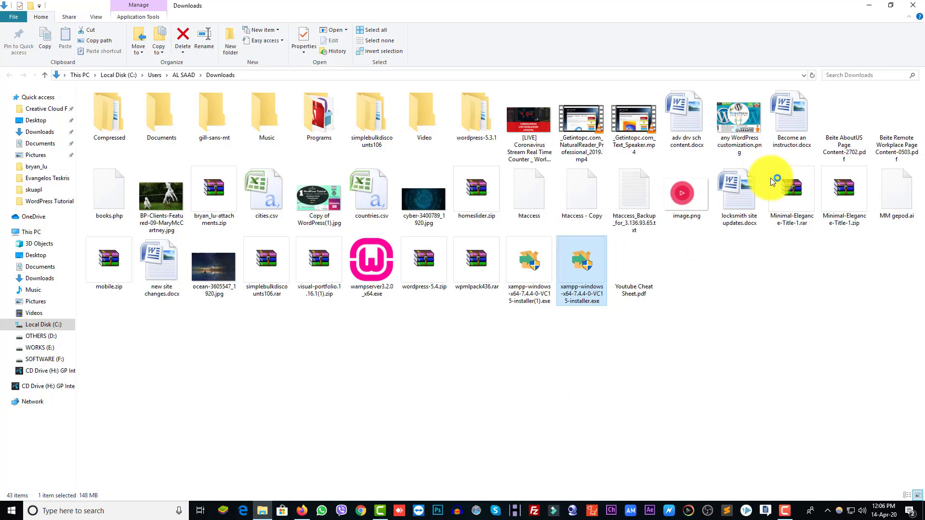
click(915, 6)
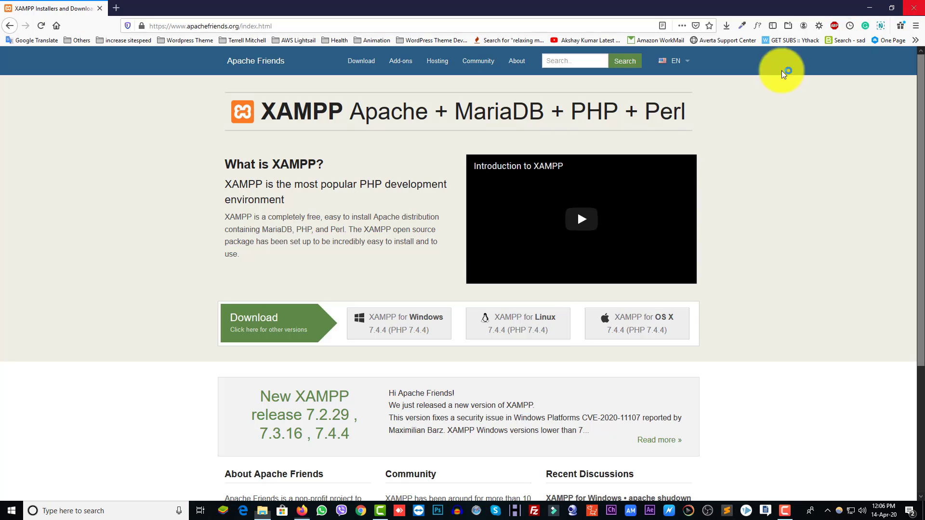
click(869, 8)
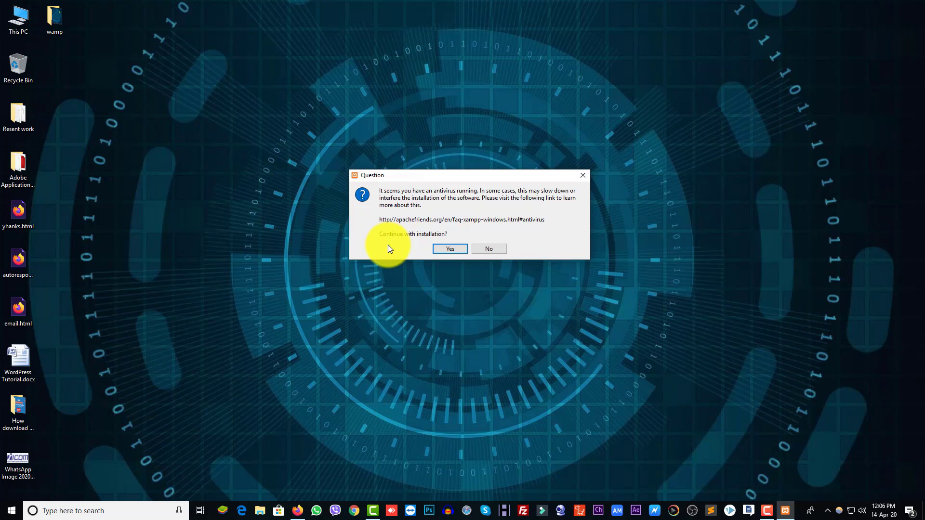
- Continue the installation past the antivirus question and the UAC warning, and advance the setup wizard from its welcome page
click(449, 251)
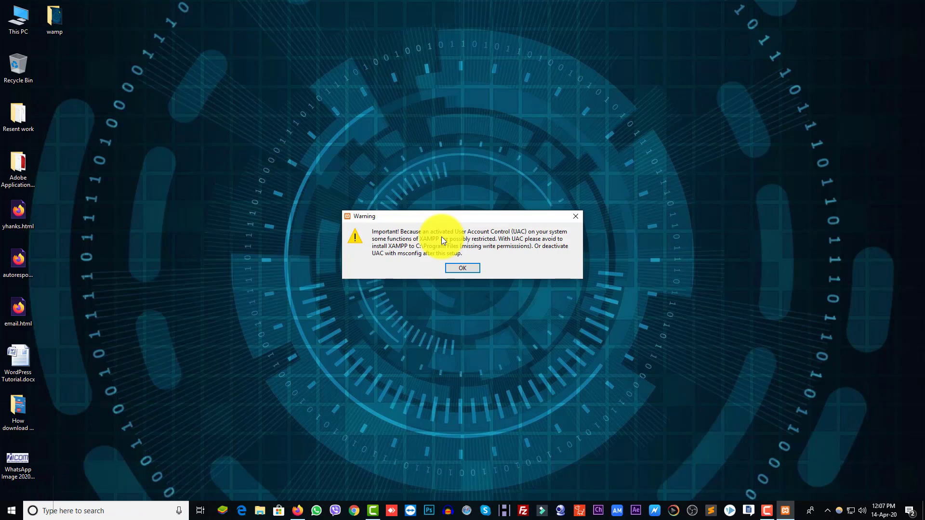
click(464, 269)
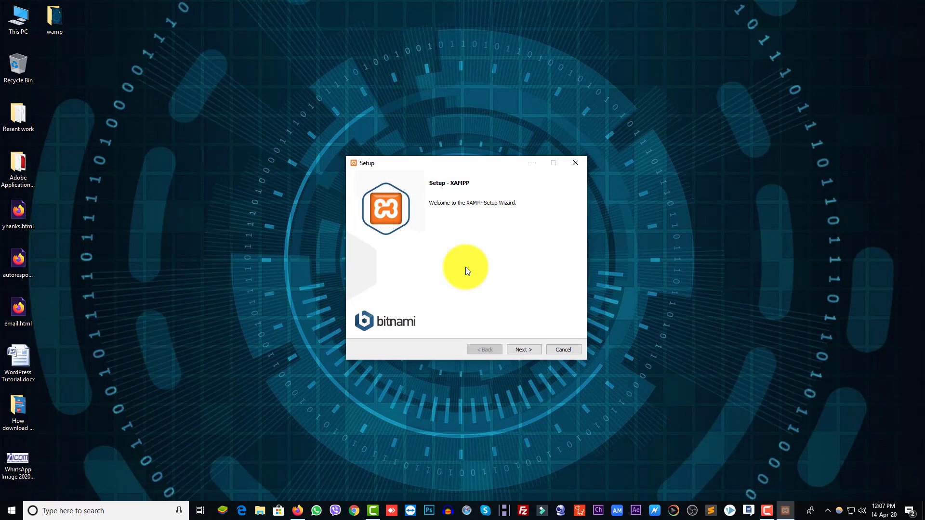
click(523, 349)
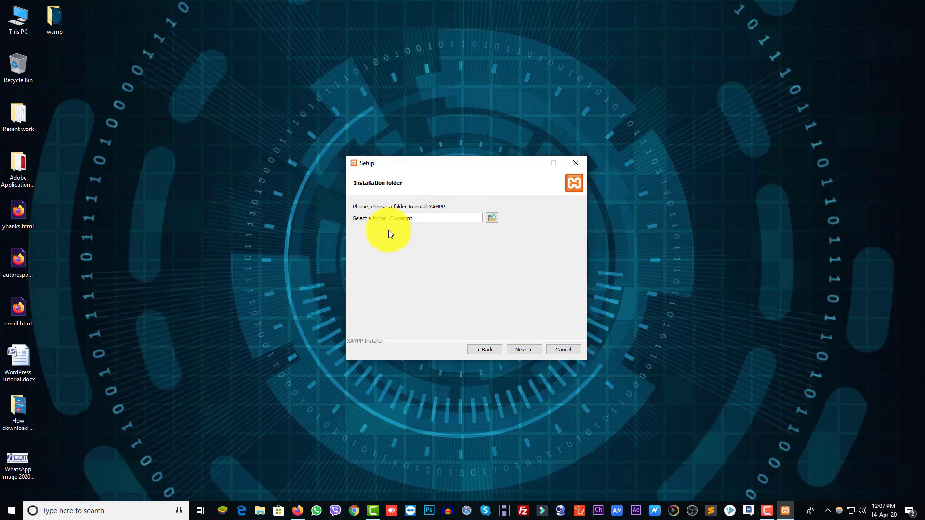
- Try to continue the setup with C:\xampp as the installation folder
click(522, 349)
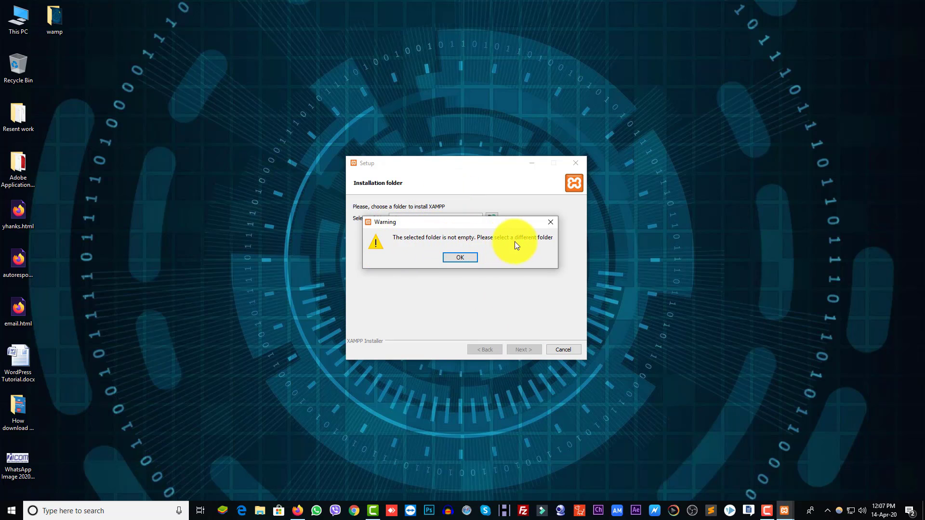
click(455, 259)
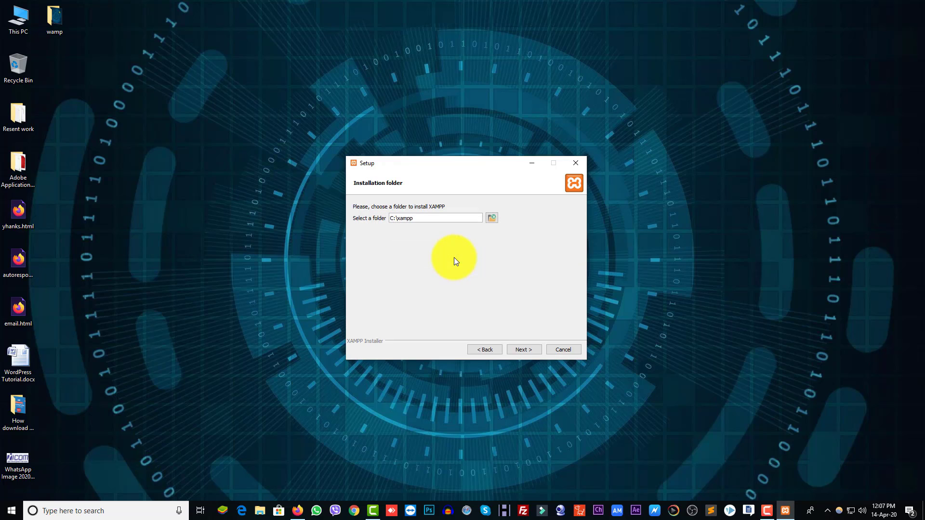
click(513, 350)
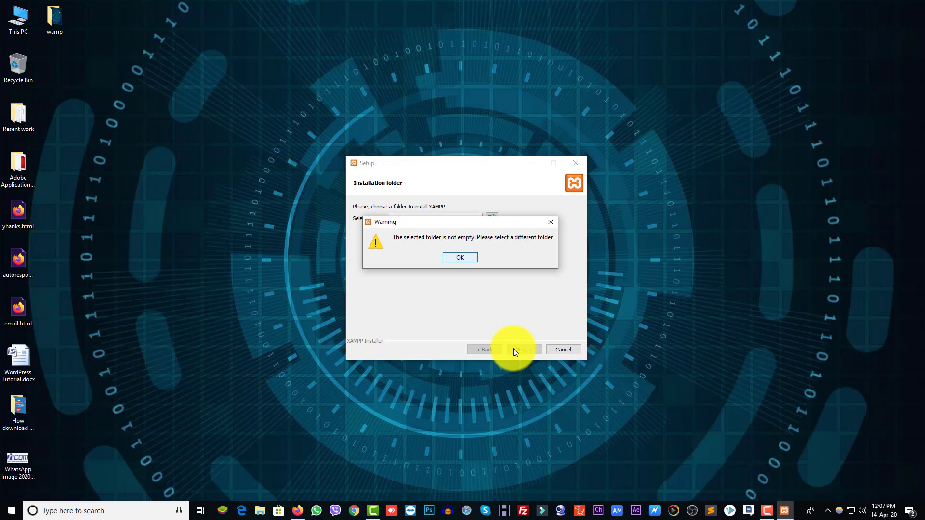
click(461, 258)
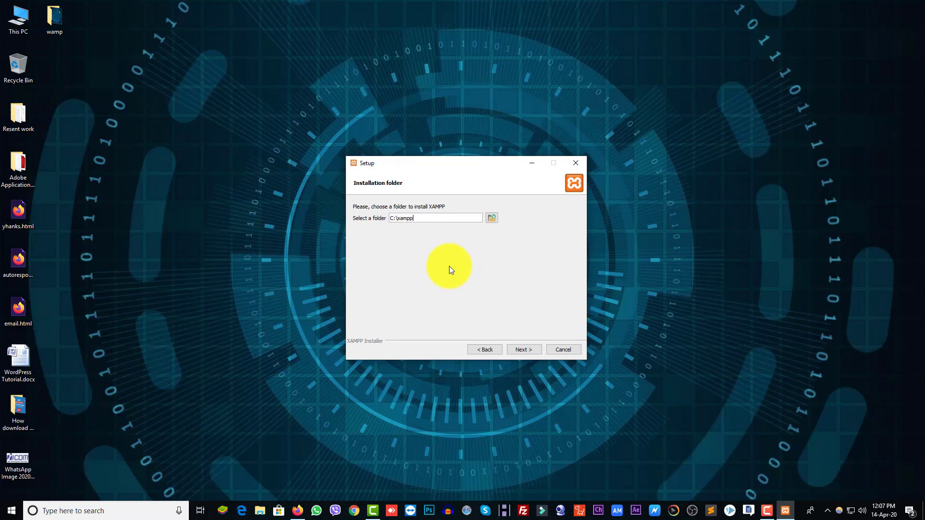
- Check the contents of the old xampp folder on Local Disk (C:), delete that folder and close File Explorer
double_click(22, 18)
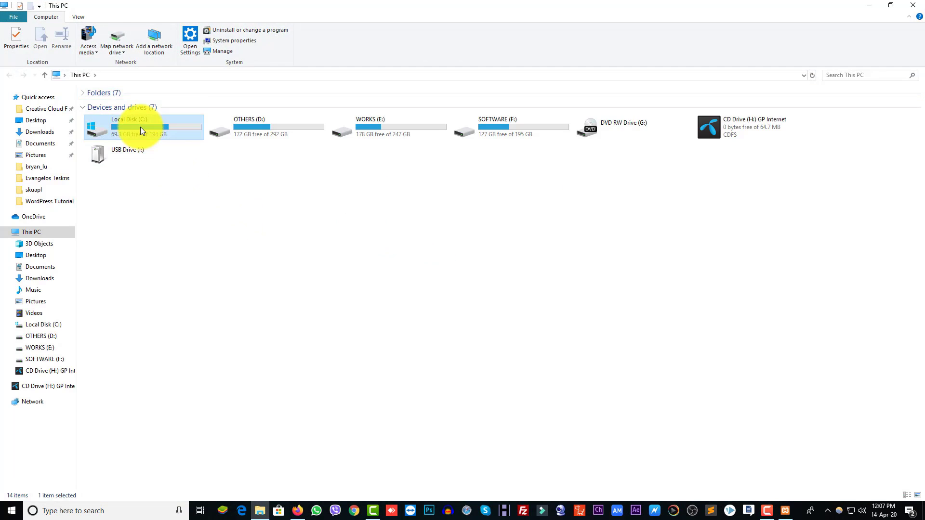
double_click(140, 126)
double_click(116, 265)
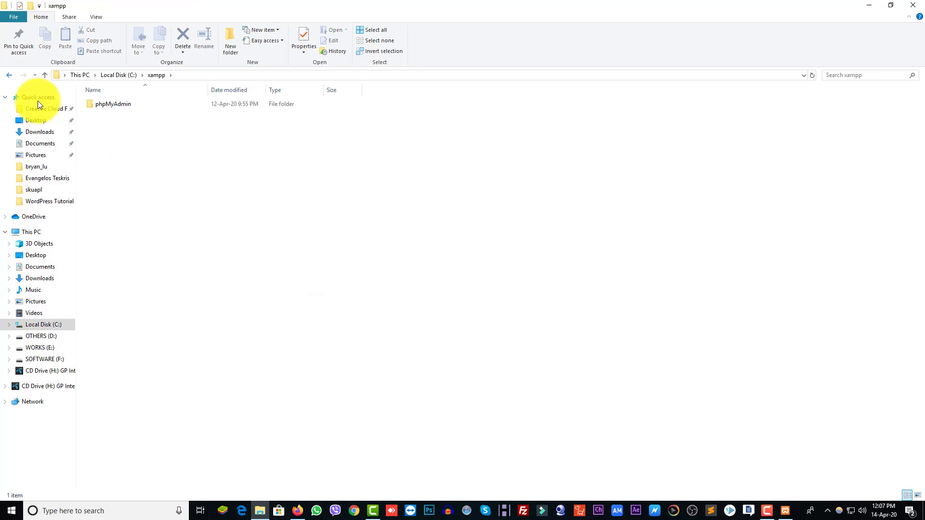
click(9, 75)
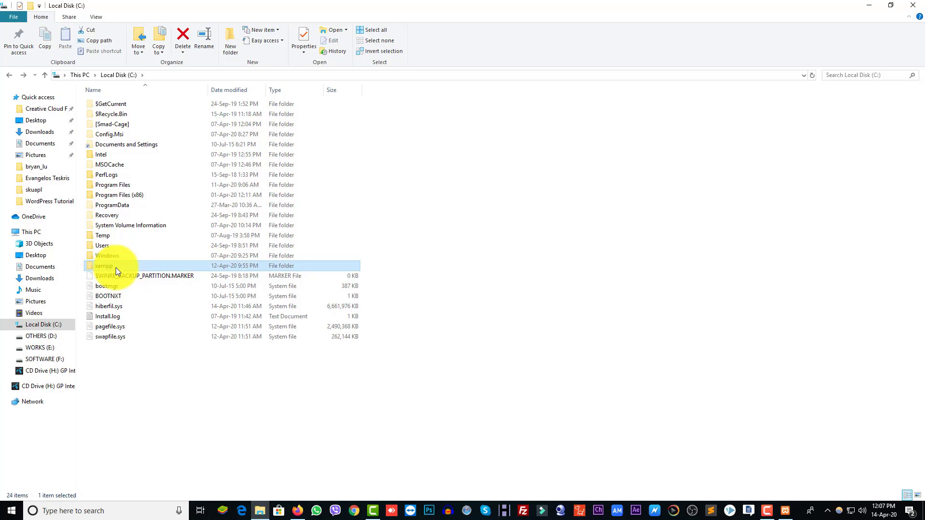
key(Delete)
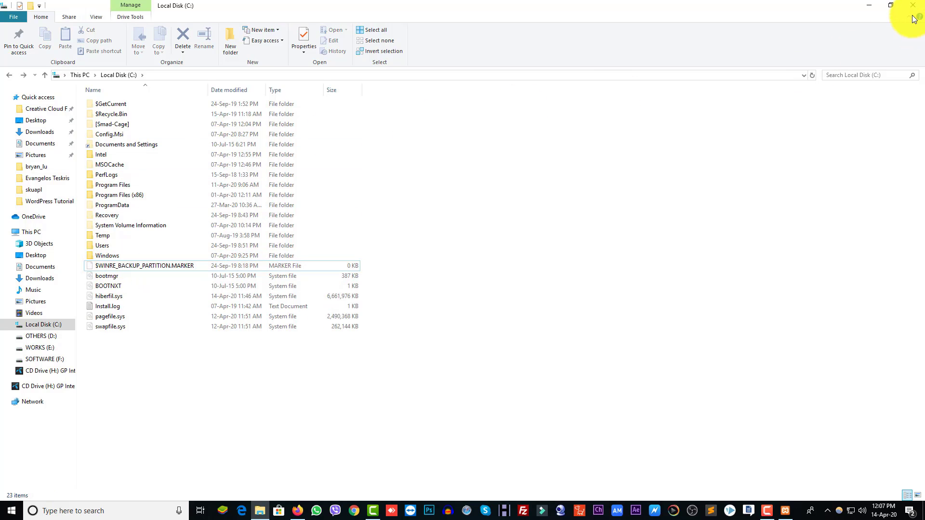
click(917, 5)
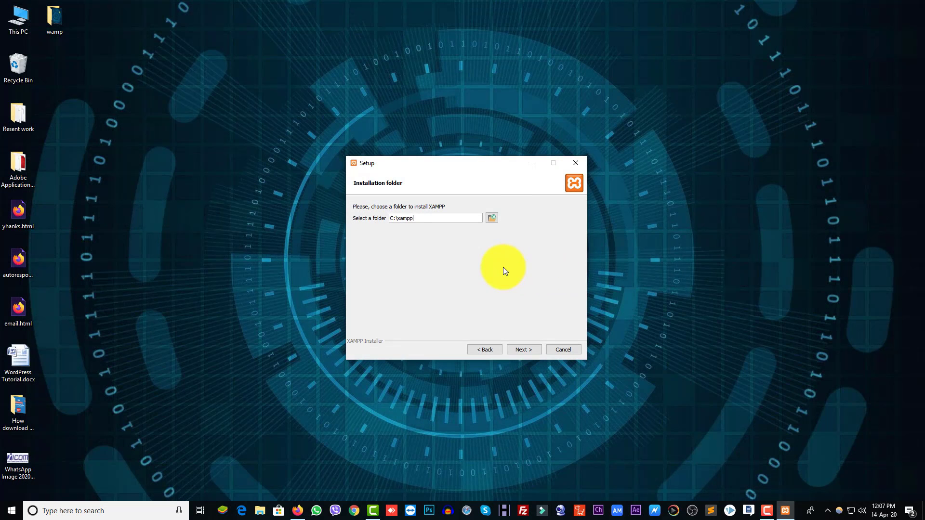
- Accept C:\xampp as the installation folder and continue past the Bitnami for XAMPP page with its learn-more option enabled
click(523, 350)
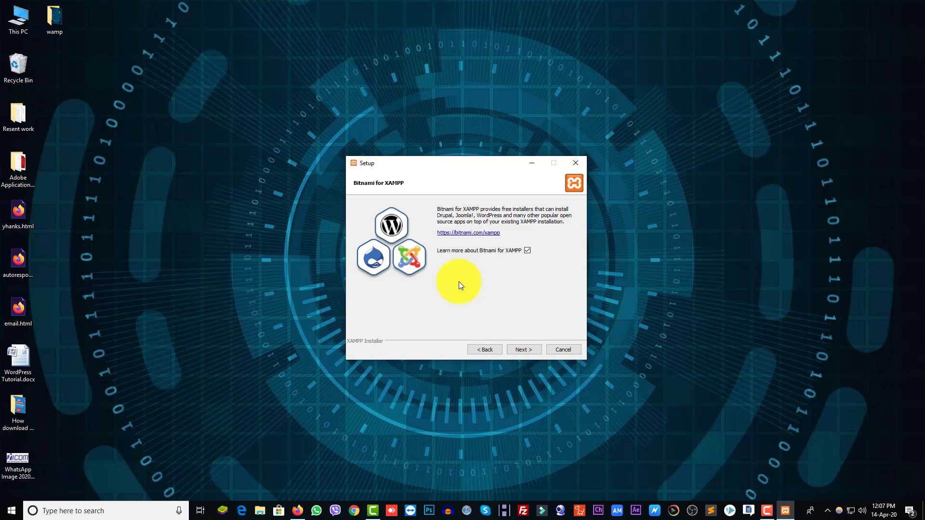
click(519, 349)
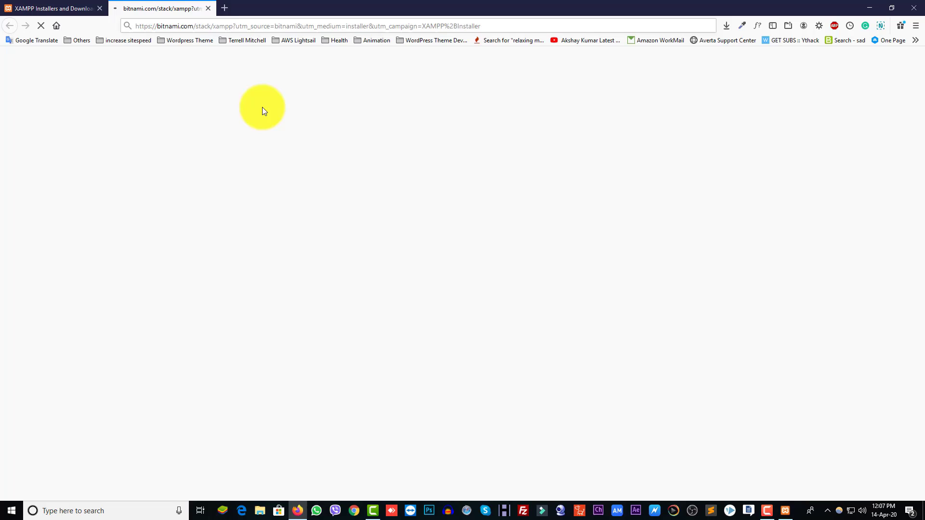
- Close the Bitnami page and minimize the browser to get back to the running XAMPP setup on the desktop
click(208, 8)
click(863, 13)
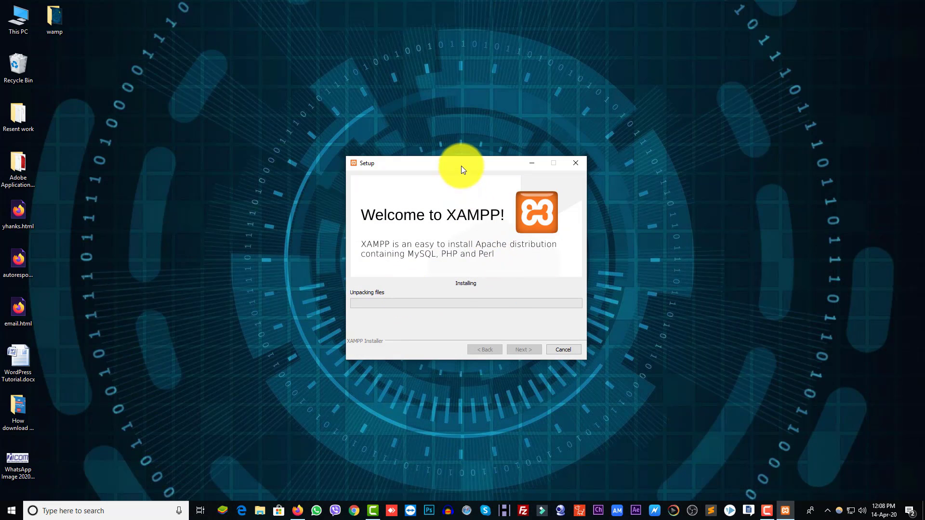
drag(461, 166, 374, 140)
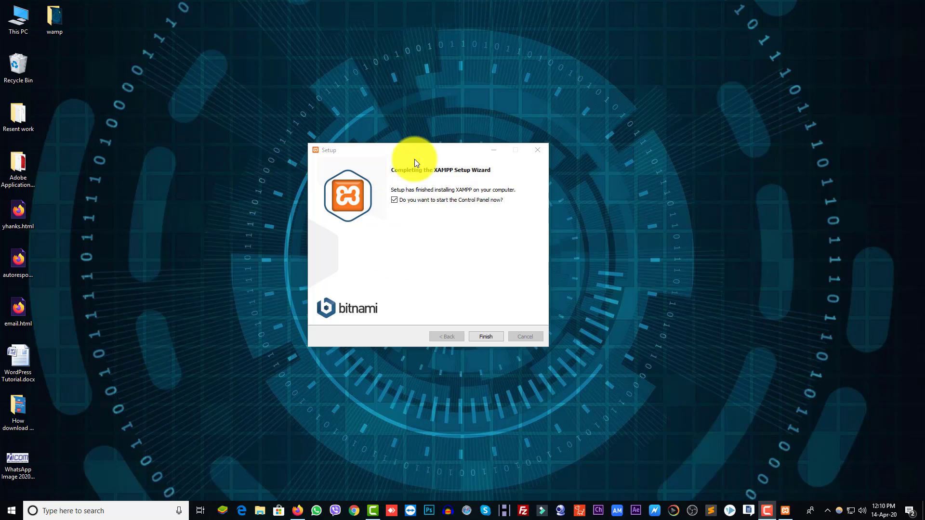
- Finish the setup wizard with the Control Panel launch option enabled and save English as the Control Panel language
click(486, 337)
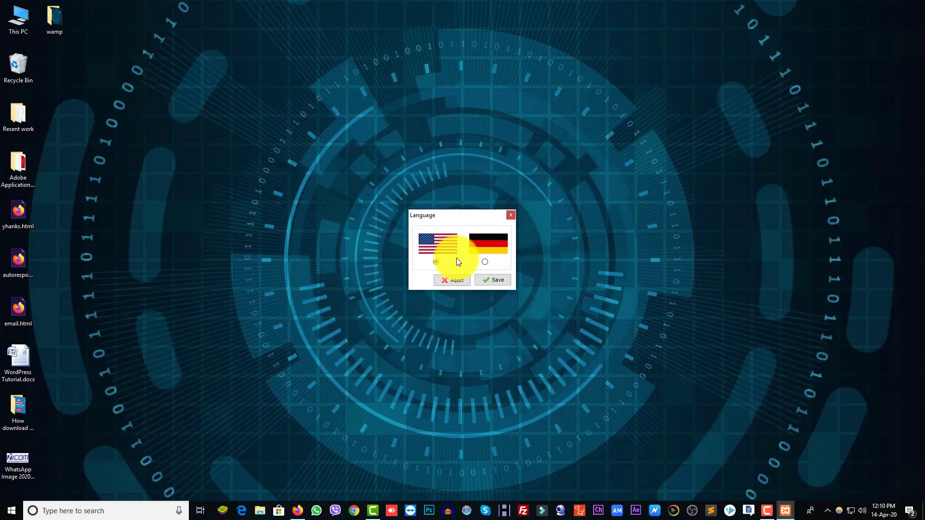
click(494, 280)
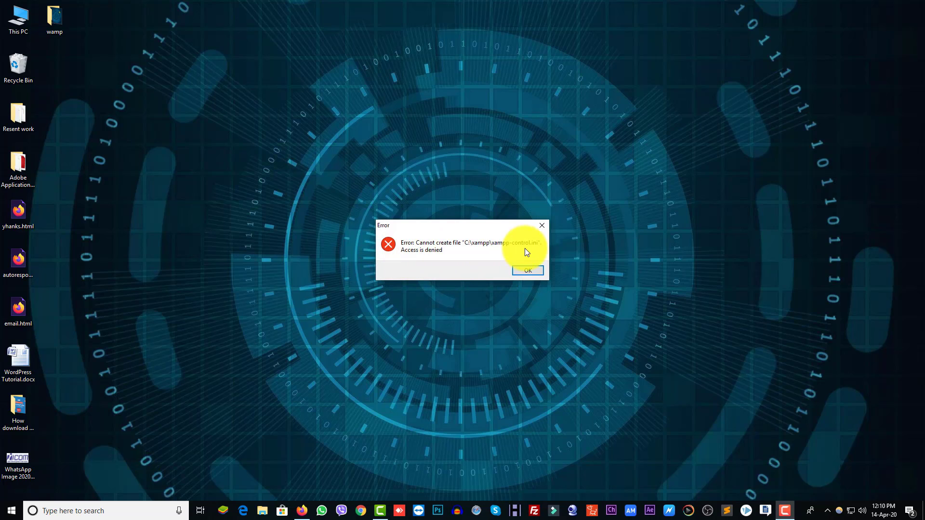
click(526, 274)
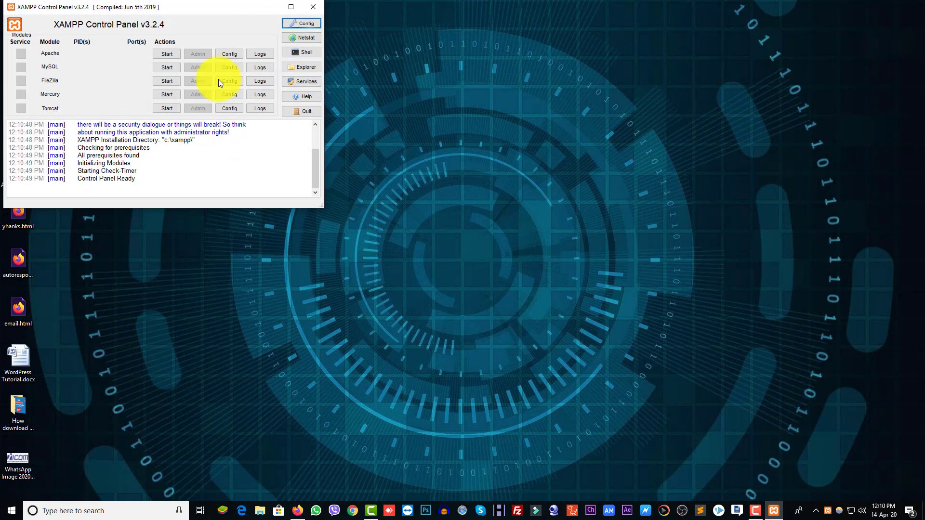
drag(196, 4, 502, 151)
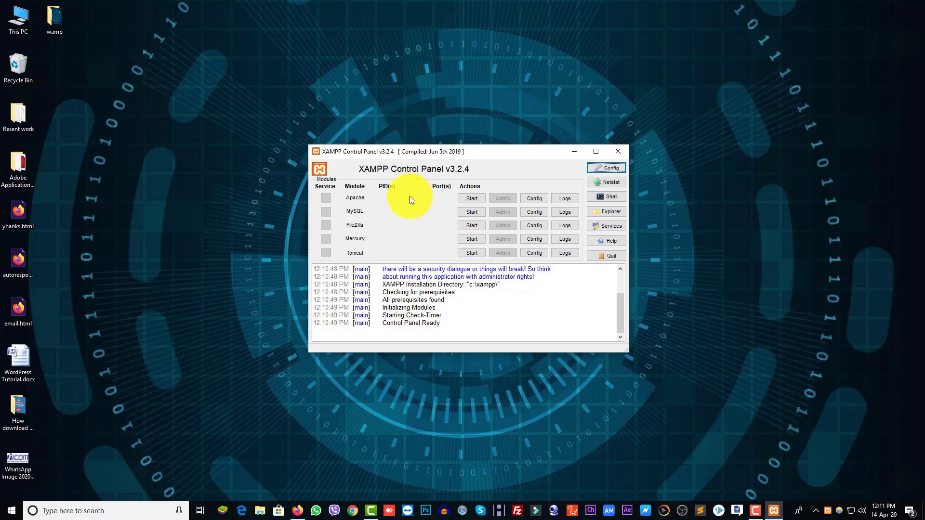
- Start the Apache and MySQL modules in the XAMPP Control Panel and minimize it
click(472, 198)
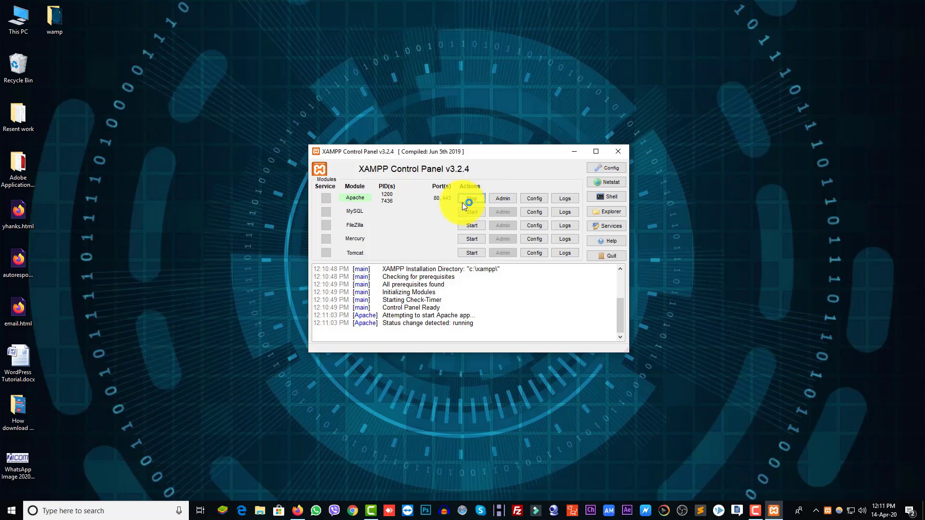
click(472, 212)
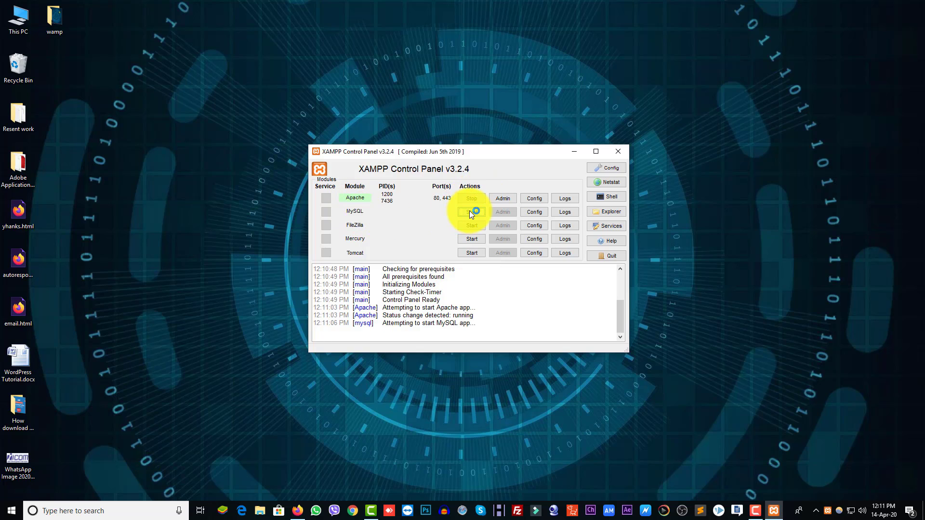
click(577, 152)
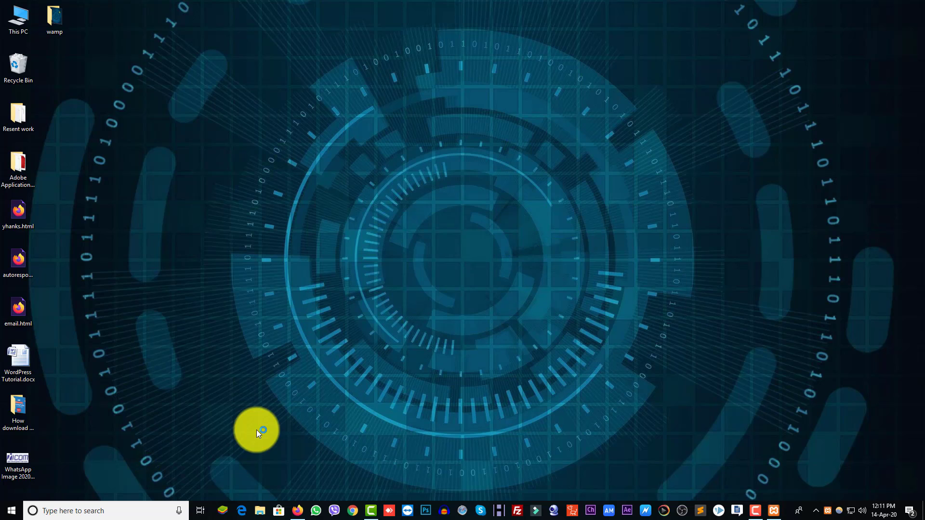
- Switch to Firefox, load localhost in a new tab and look over the XAMPP welcome page
click(290, 499)
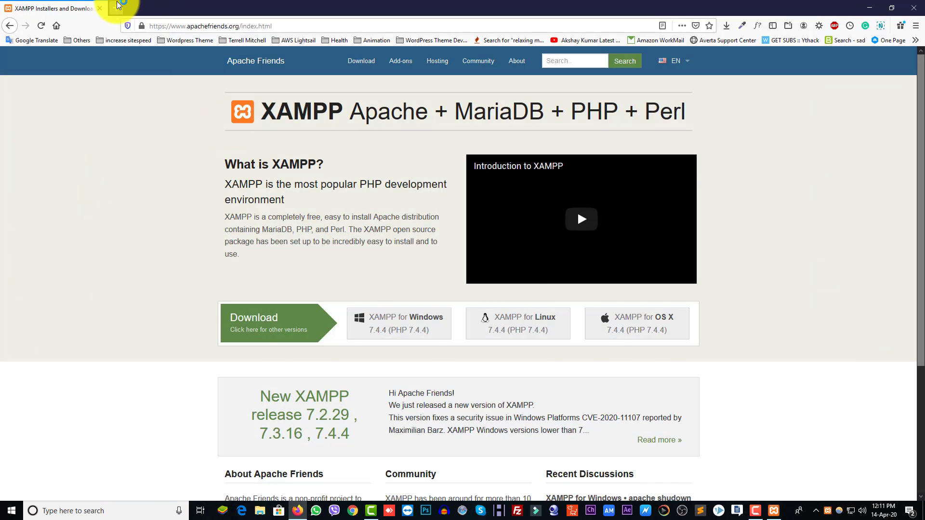
double_click(153, 7)
click(150, 22)
text(localhost)
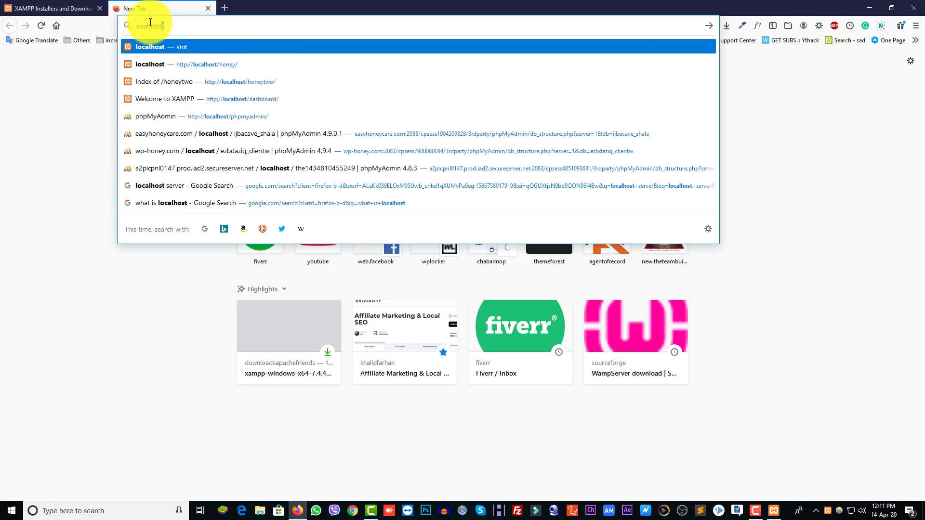
key(Return)
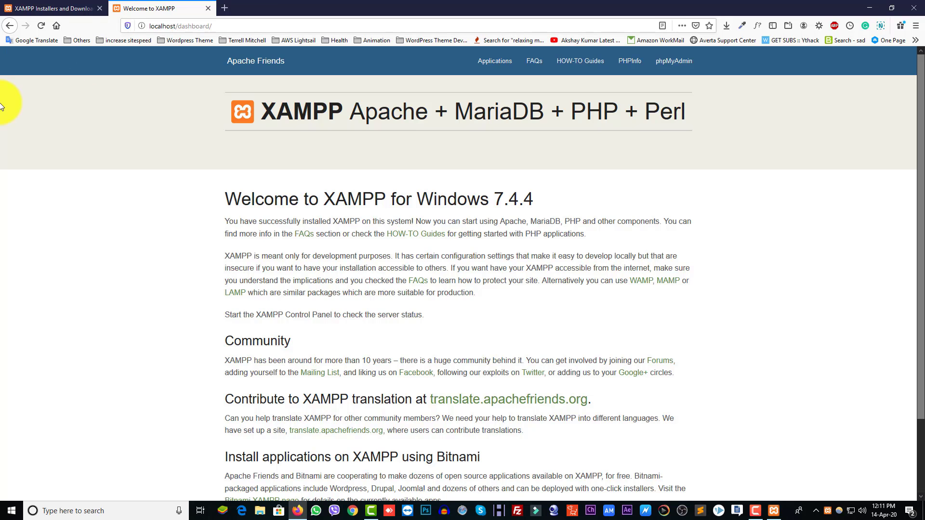
scroll(543, 241, down, 3)
scroll(541, 255, up, 3)
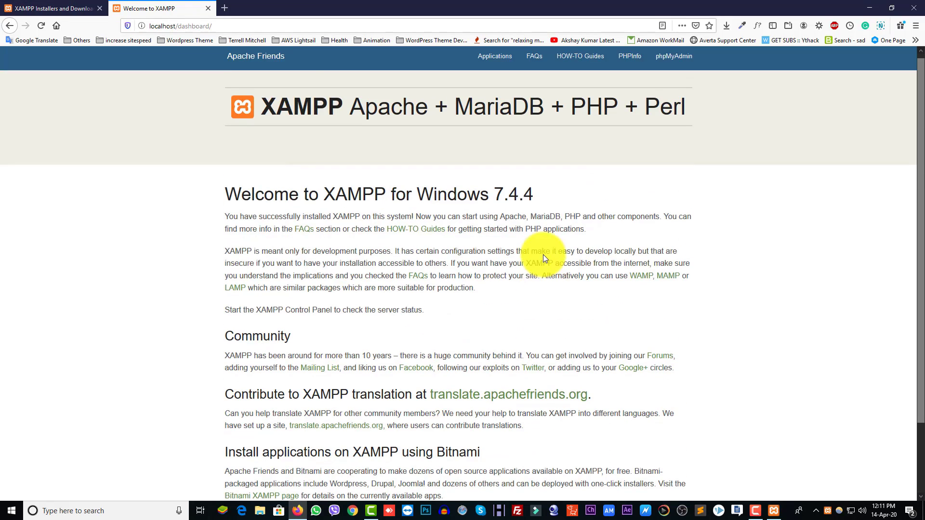
- Check the status of the XAMPP modules in the system tray and the dashboard part of the localhost address
click(827, 512)
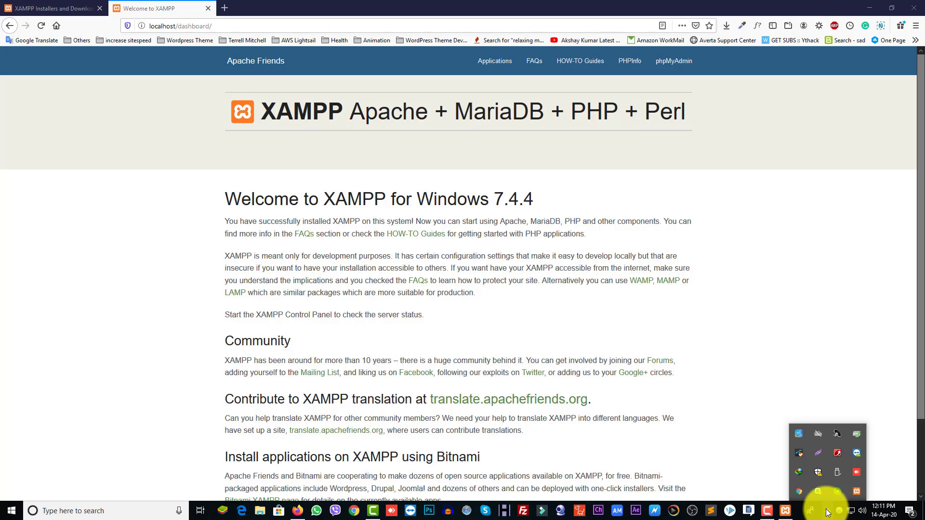
right_click(857, 492)
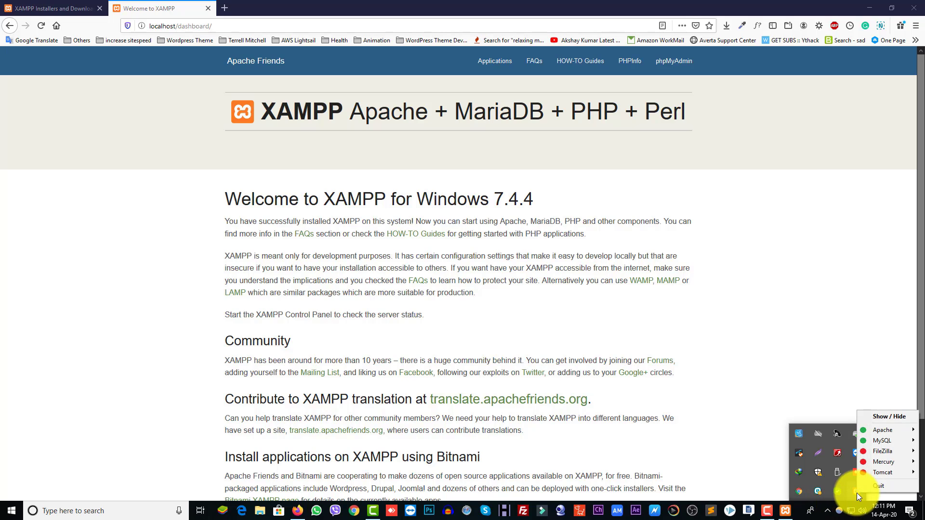
mouse_move(885, 434)
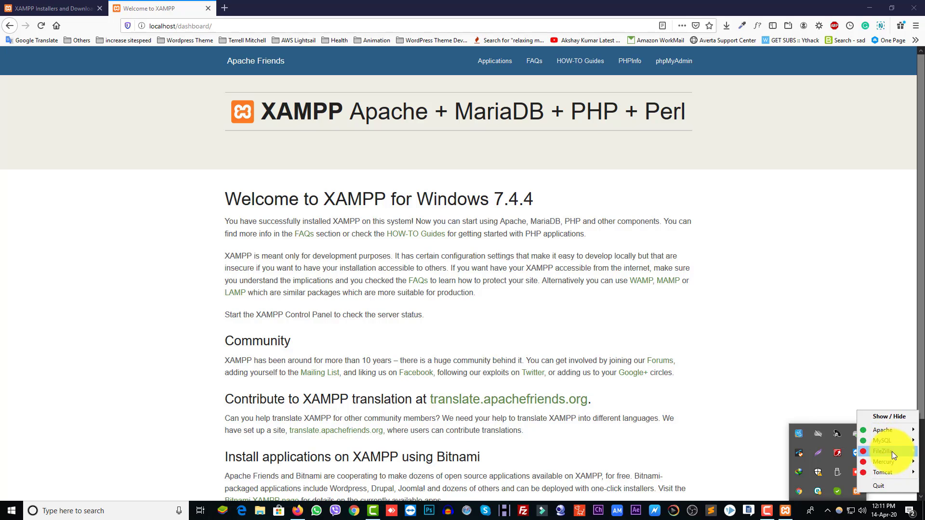
click(553, 235)
click(216, 27)
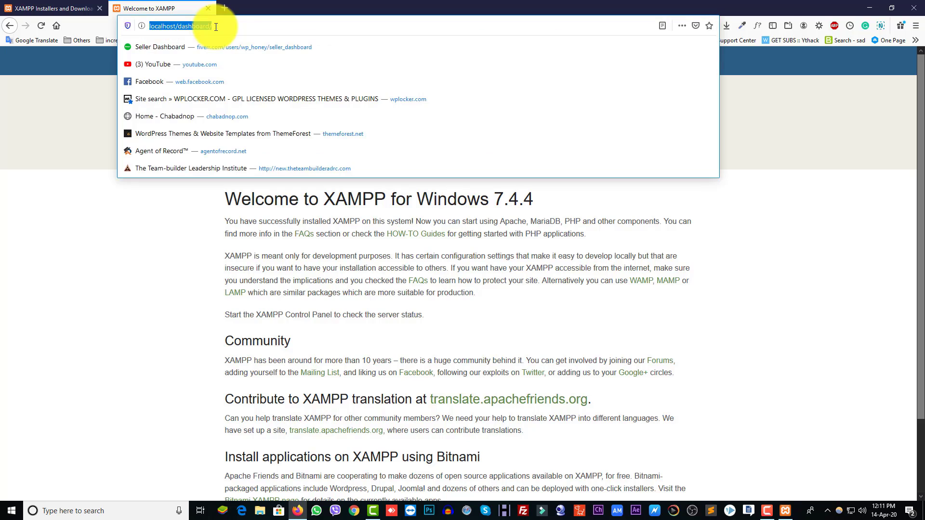
drag(216, 27, 178, 26)
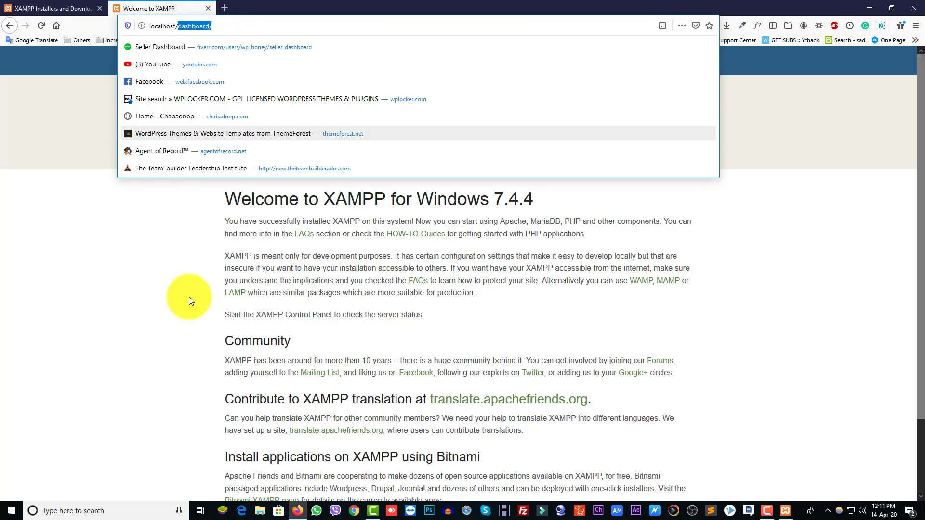
click(189, 253)
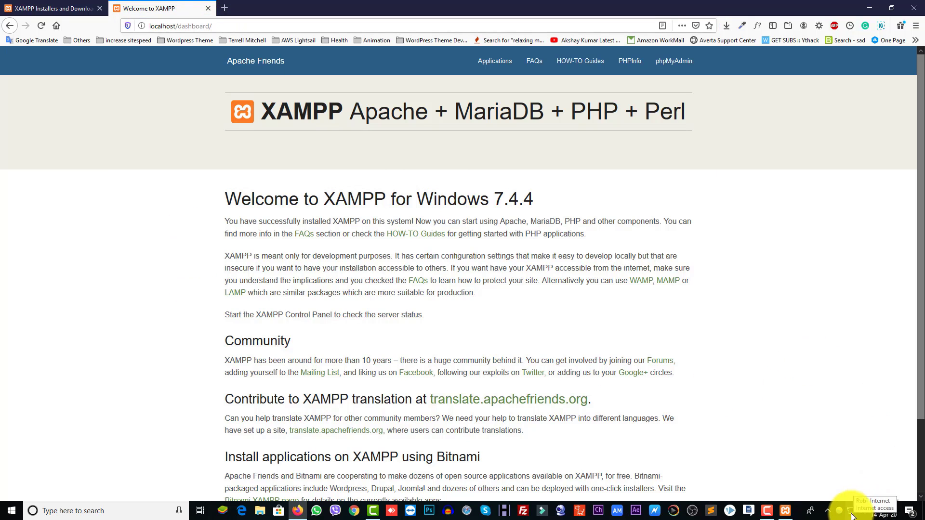
click(828, 511)
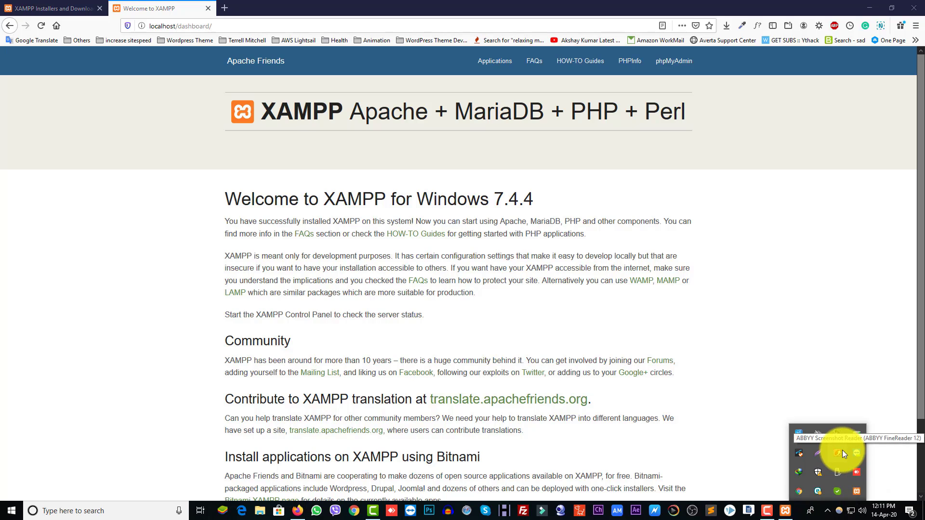
click(176, 251)
- Minimize the browser and open the htdocs folder inside xampp on Local Disk (C:) in File Explorer
click(862, 7)
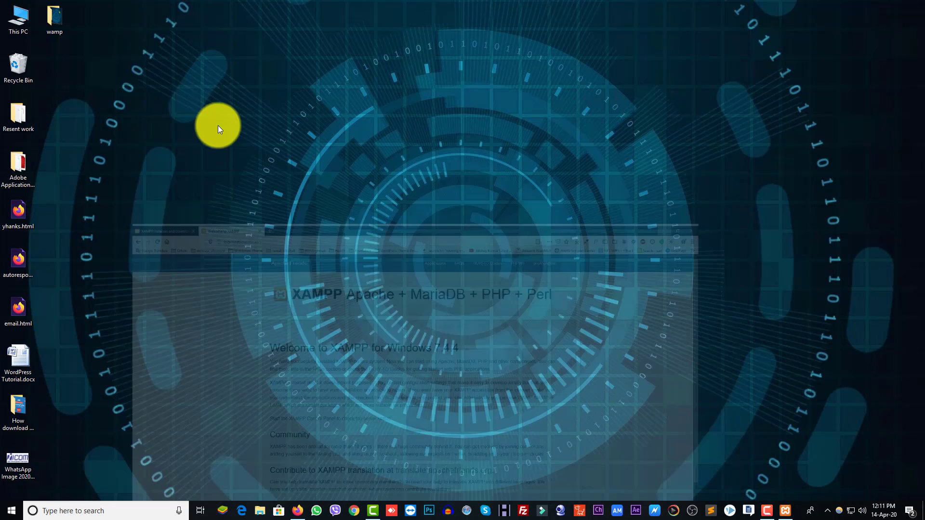
double_click(16, 19)
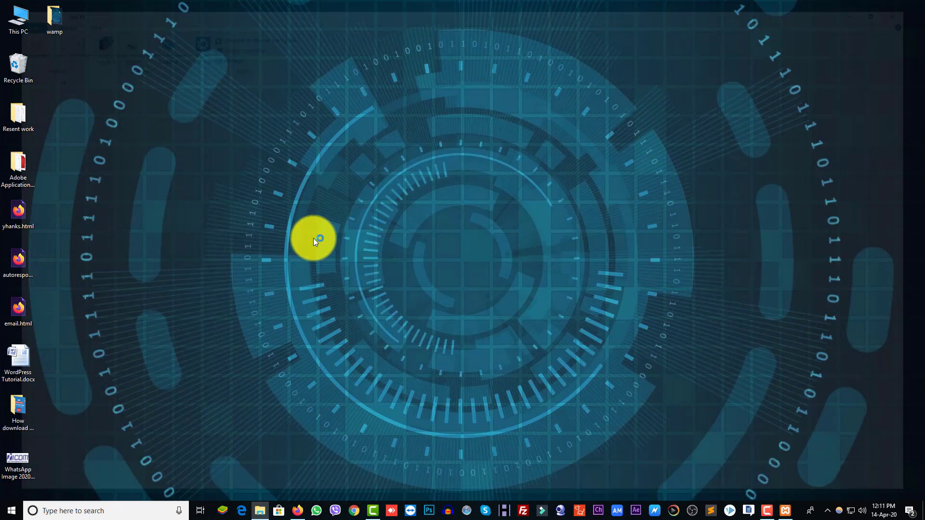
double_click(156, 129)
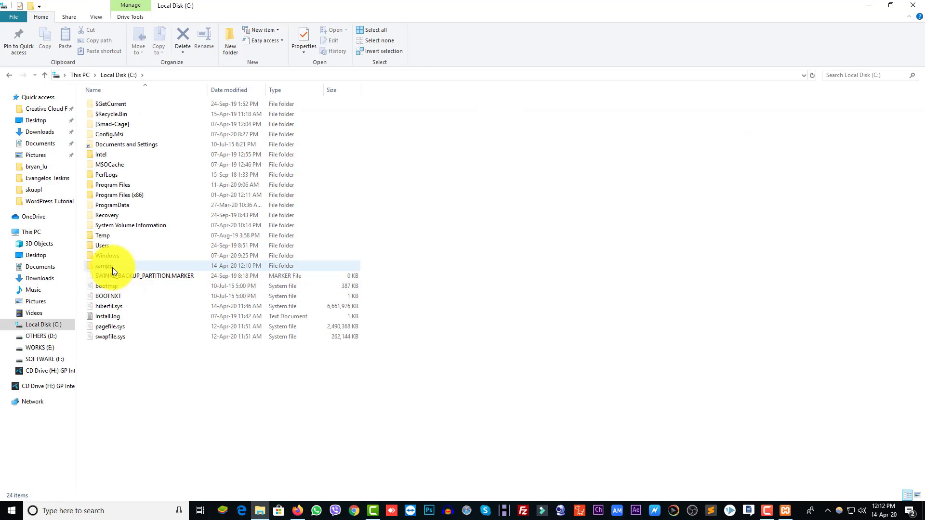
double_click(111, 267)
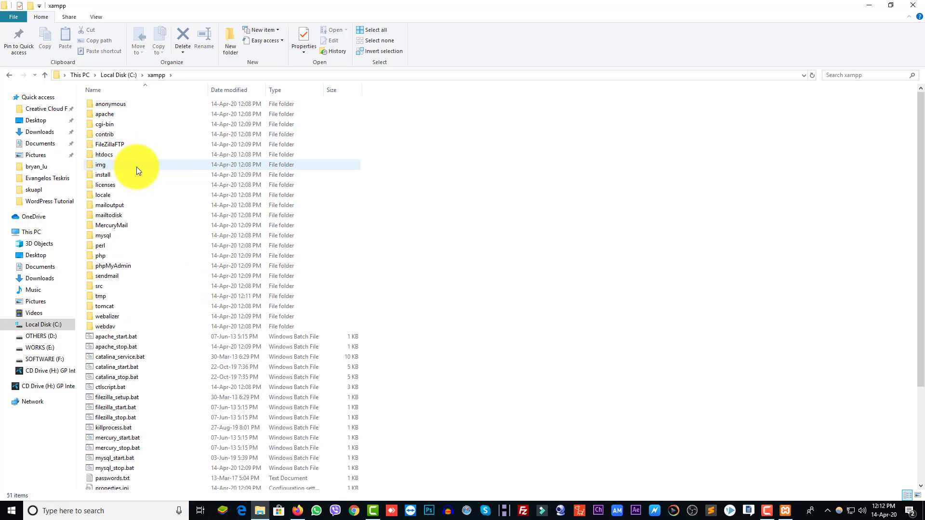
double_click(110, 155)
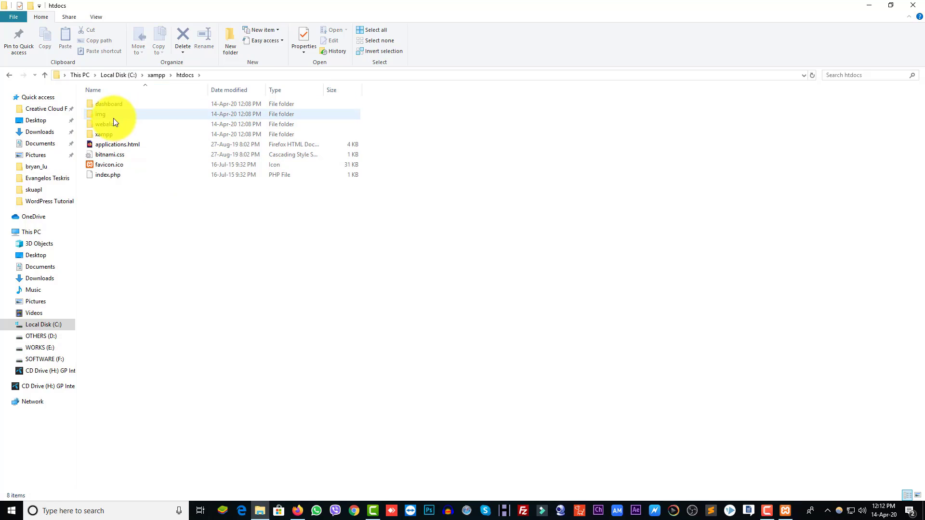
- Create a new folder named honey in C:\xampp\htdocs
right_click(146, 226)
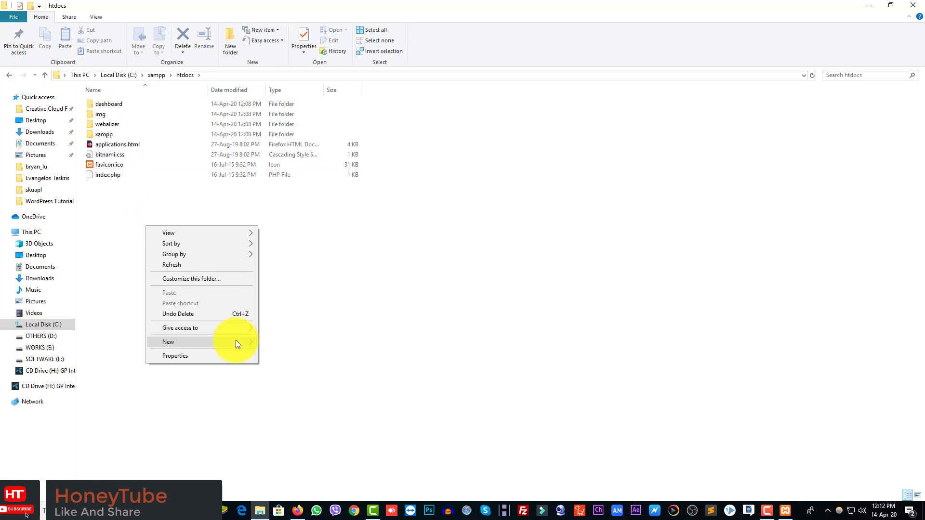
mouse_move(235, 341)
click(273, 342)
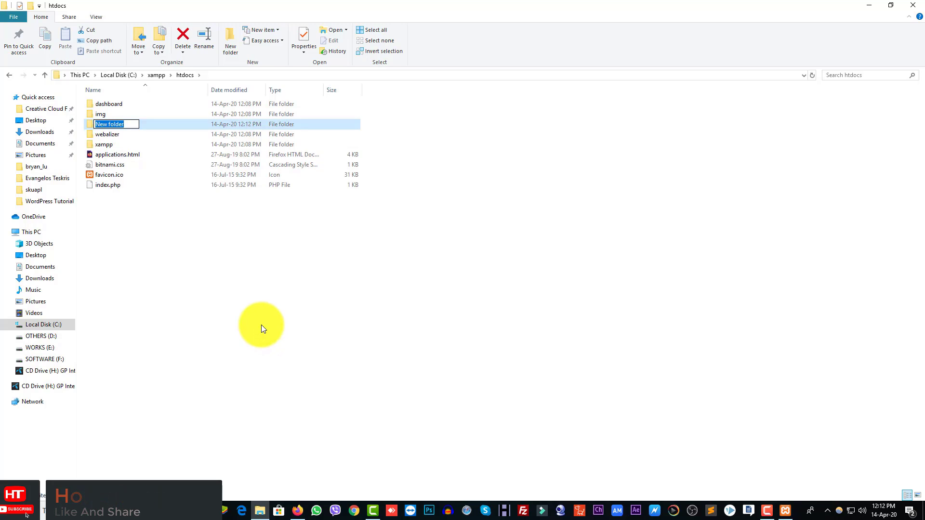
text(honey)
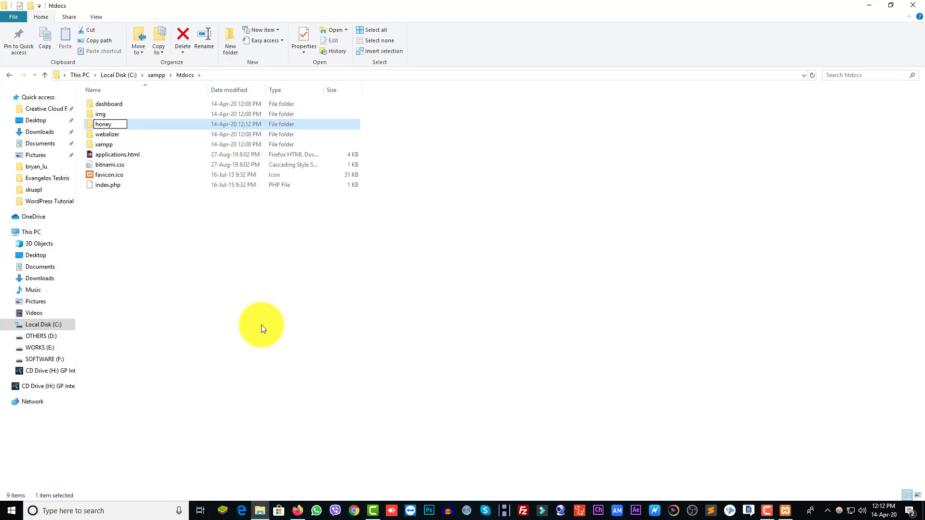
key(Return)
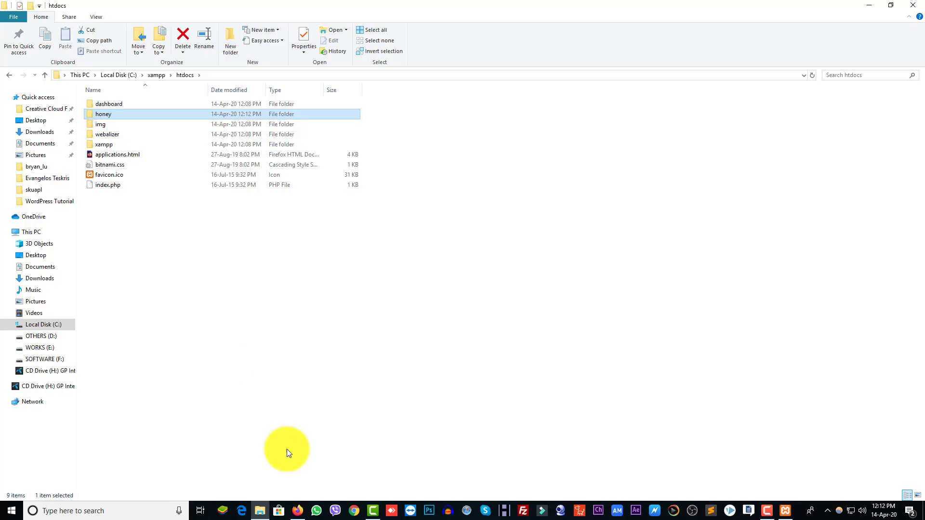
- Load localhost/honey/ in Firefox in place of the dashboard page, and return to the htdocs folder in File Explorer
click(297, 511)
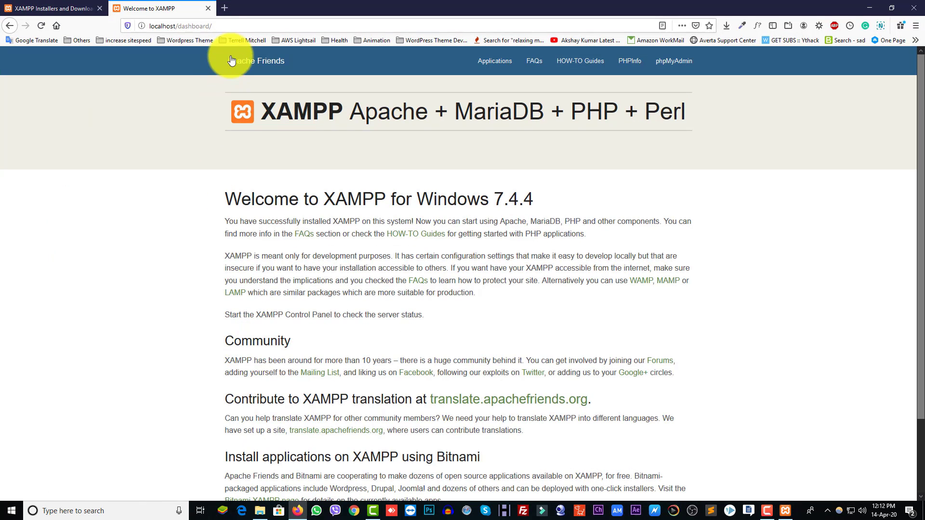
click(234, 26)
drag(234, 26, 181, 26)
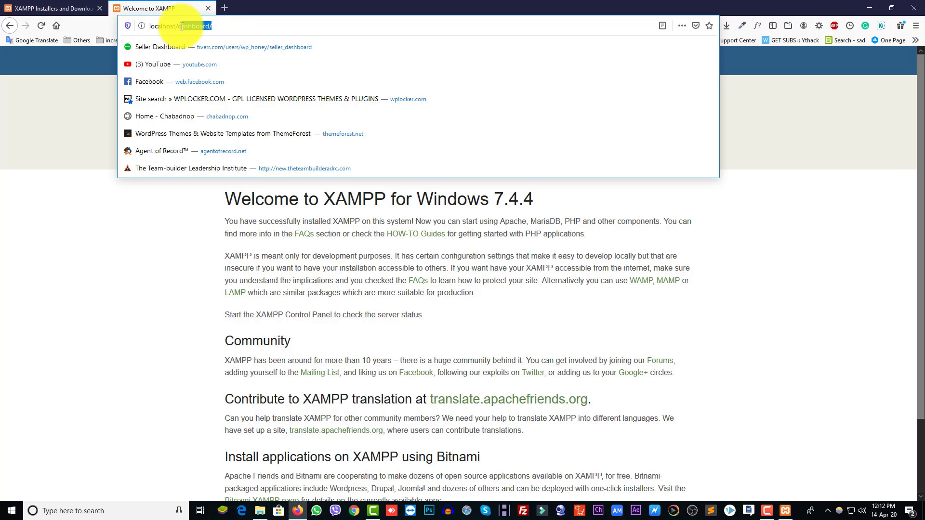
key(BackSpace)
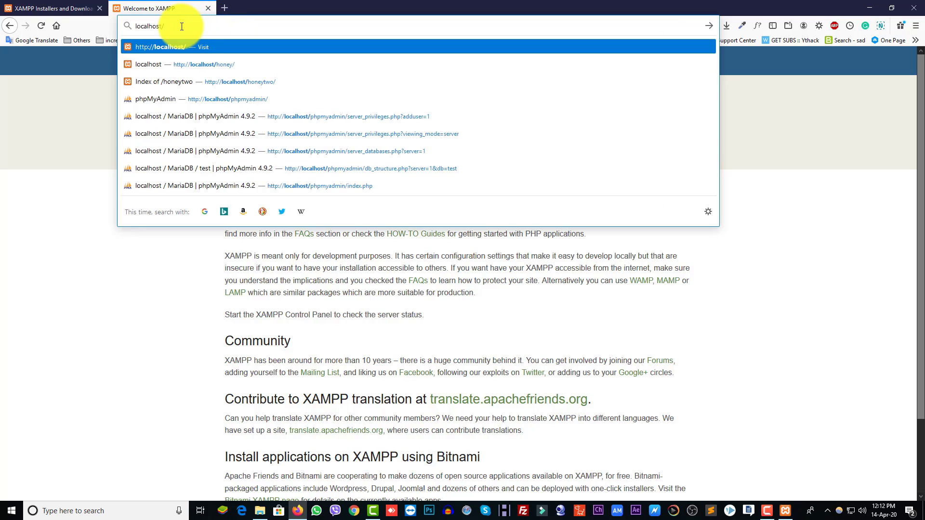
key(Down)
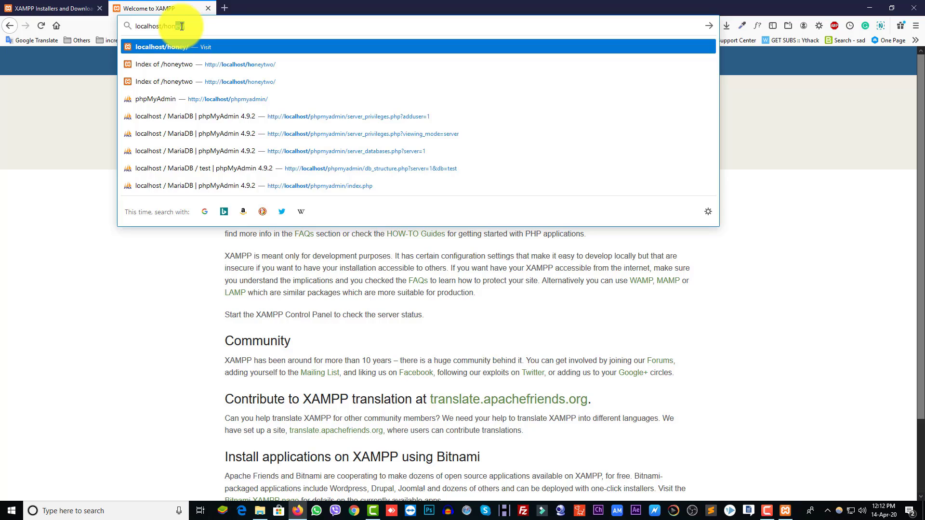
key(Return)
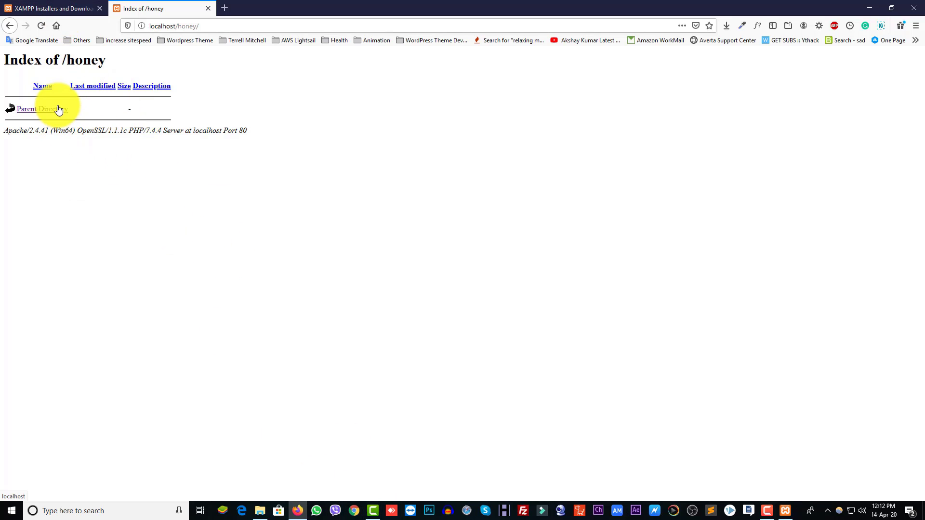
click(271, 510)
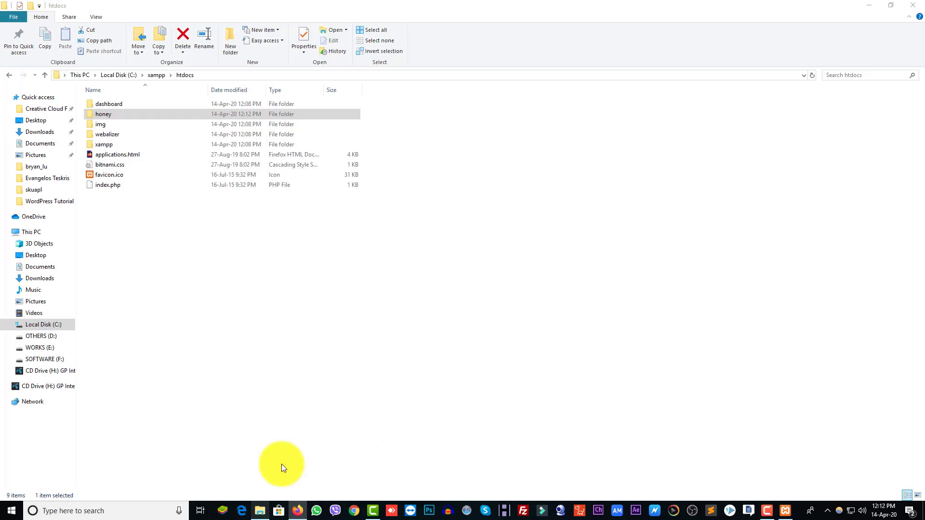
- Create a new text document in the honey folder and name it index.html, replacing the txt extension
double_click(120, 117)
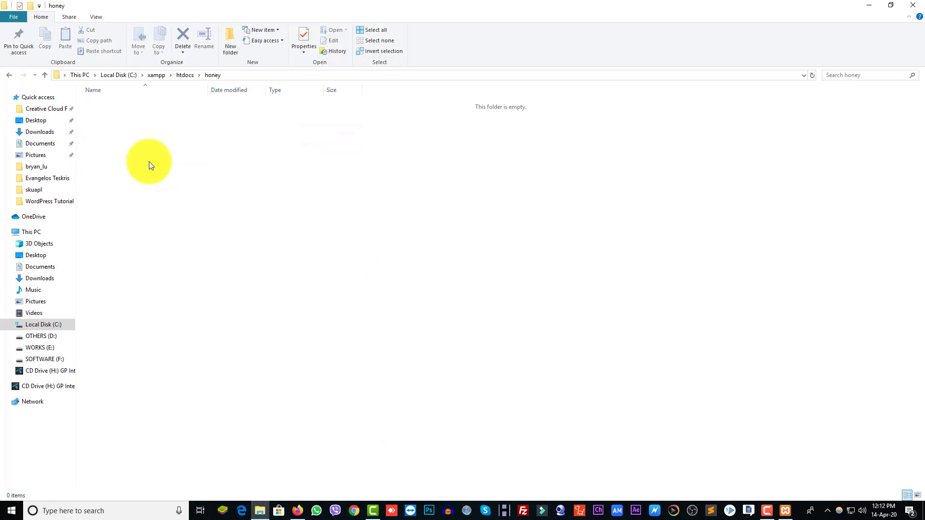
right_click(148, 165)
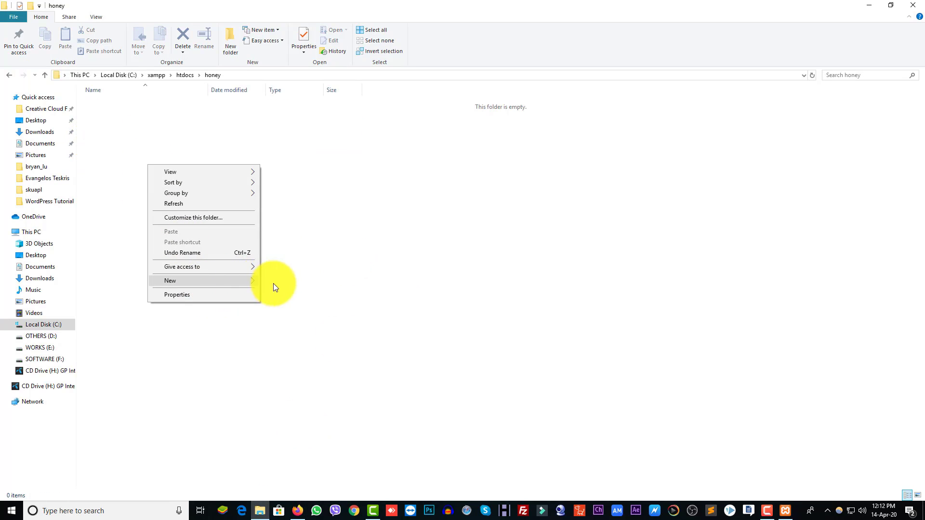
mouse_move(251, 281)
click(302, 380)
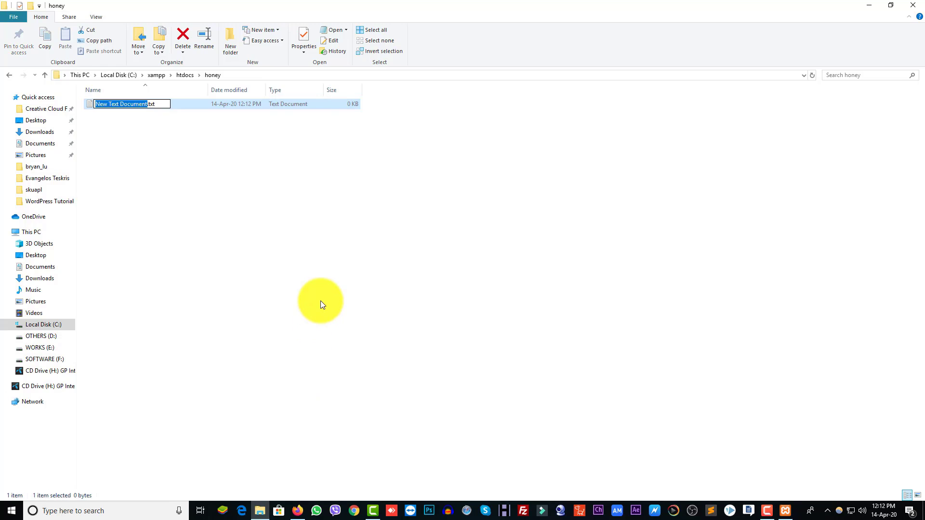
key(BackSpace)
key(Delete)
key(Delete)
key(Delete)
key(Delete)
text(i)
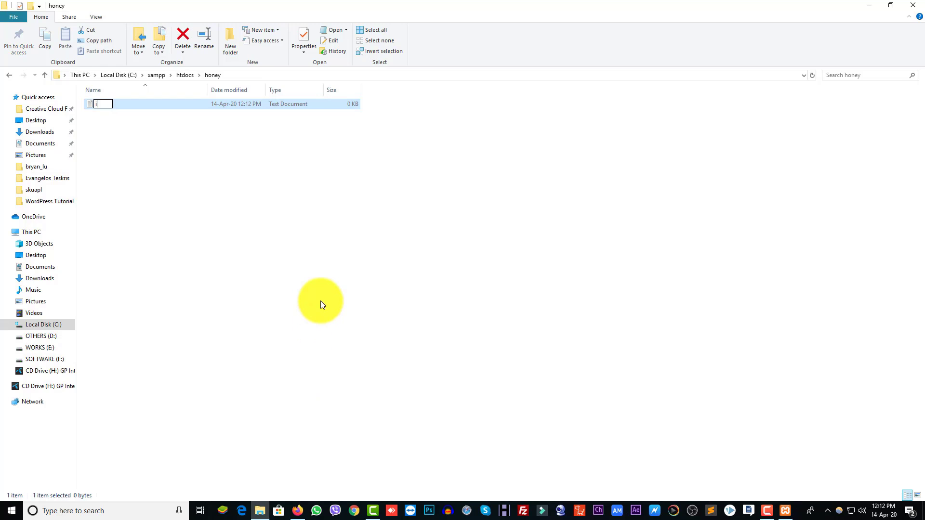
text(ndex.html)
key(Return)
key(Return)
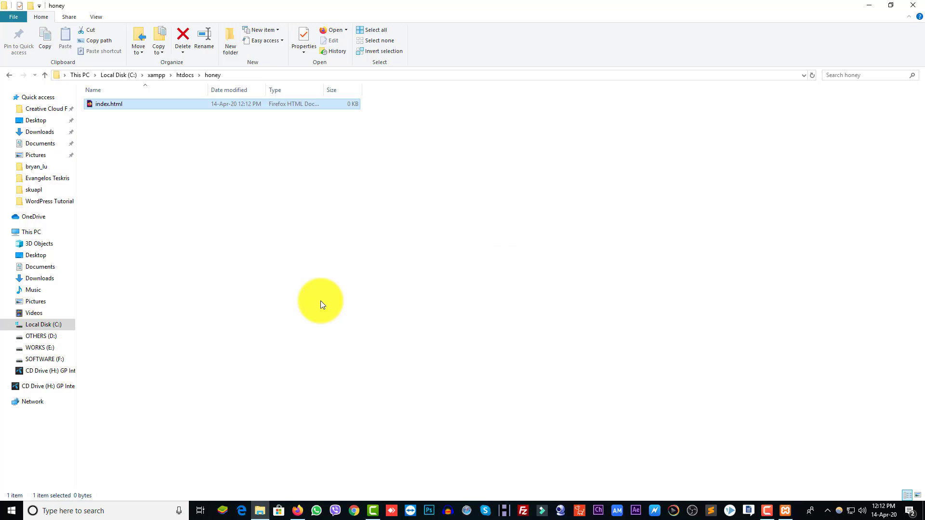
- Open index.html in Sublime Text, add the heading <h1>Honey</h1>, and save the file
right_click(105, 103)
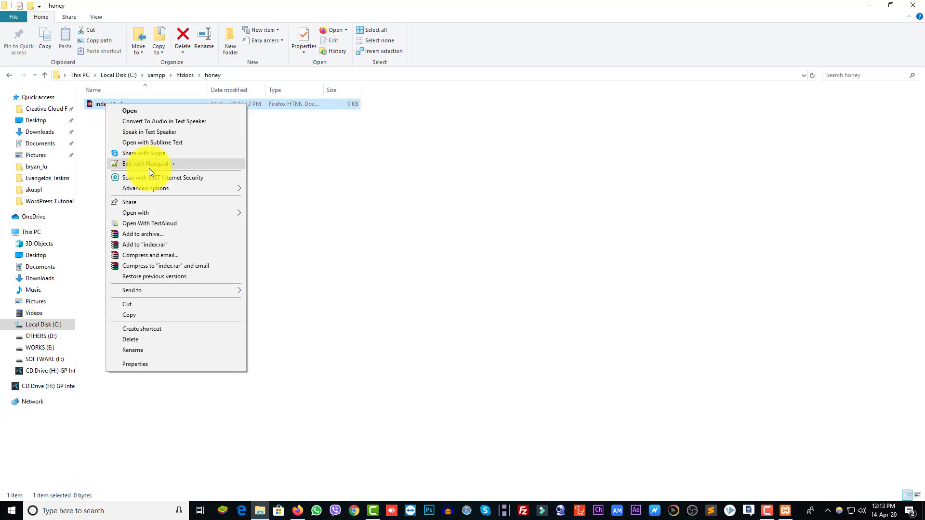
click(163, 144)
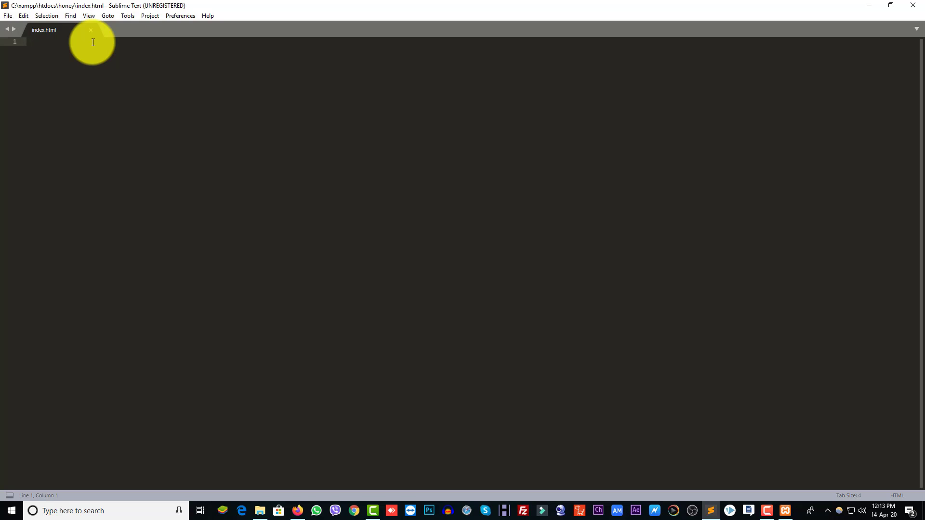
text(<h1)
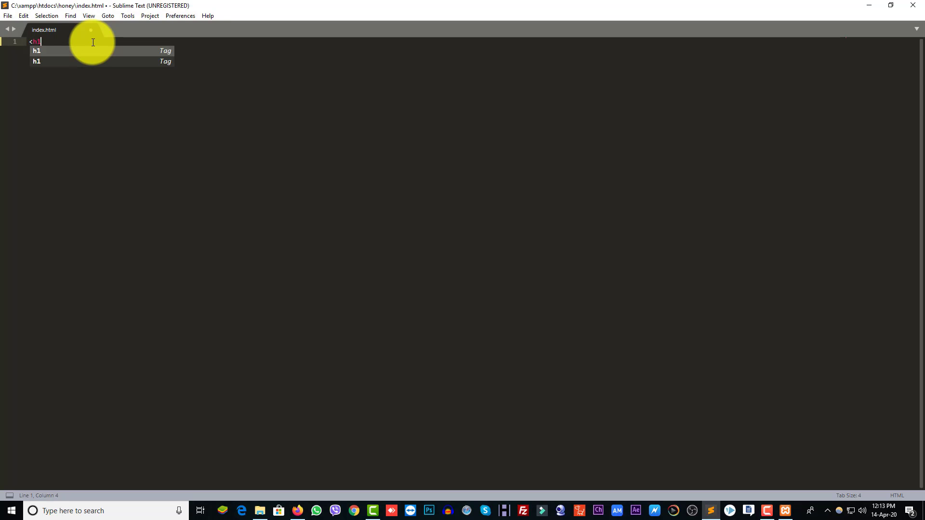
key(Tab)
text(HOney)
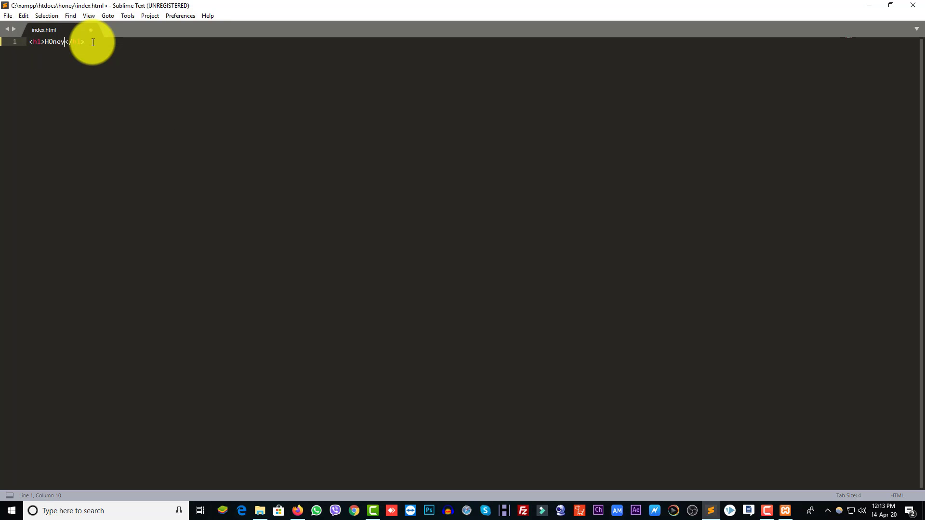
key(BackSpace)
key(BackSpace)
key(BackSpace)
key(BackSpace)
text(oney)
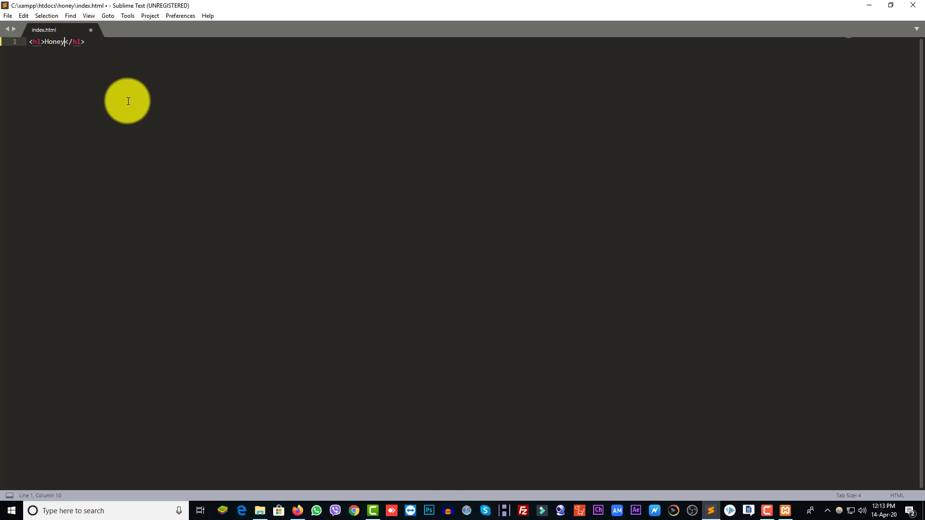
key(ctrl+s)
- Switch to Firefox, reload localhost/honey/, and check the page heading
click(297, 509)
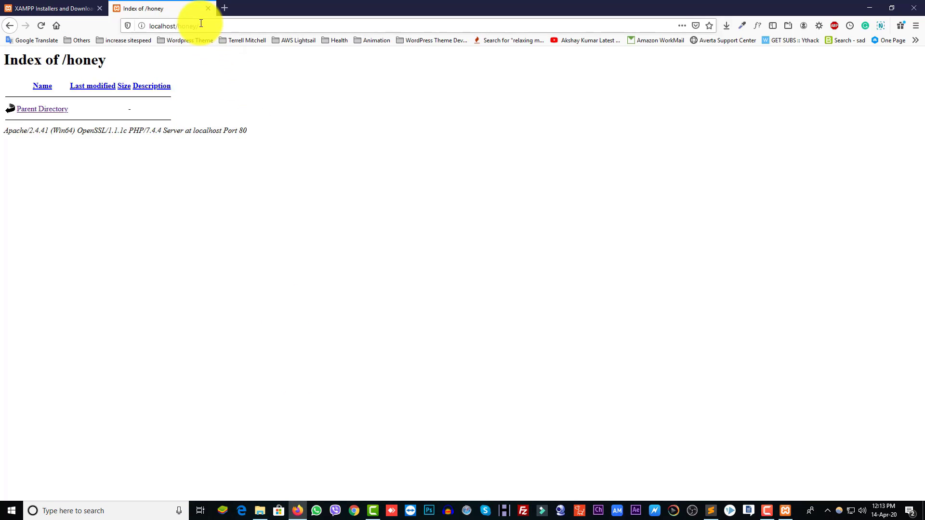
click(211, 28)
key(Return)
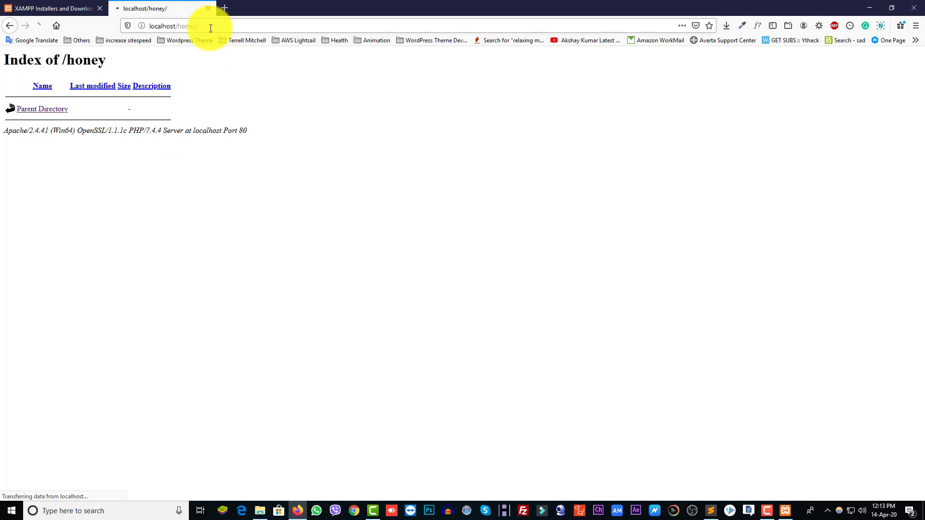
drag(55, 61, 1, 66)
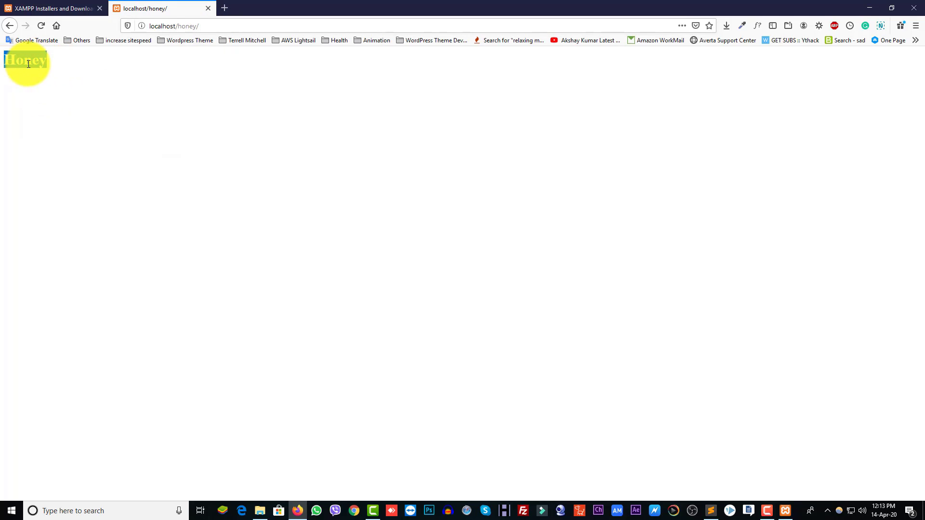
click(54, 70)
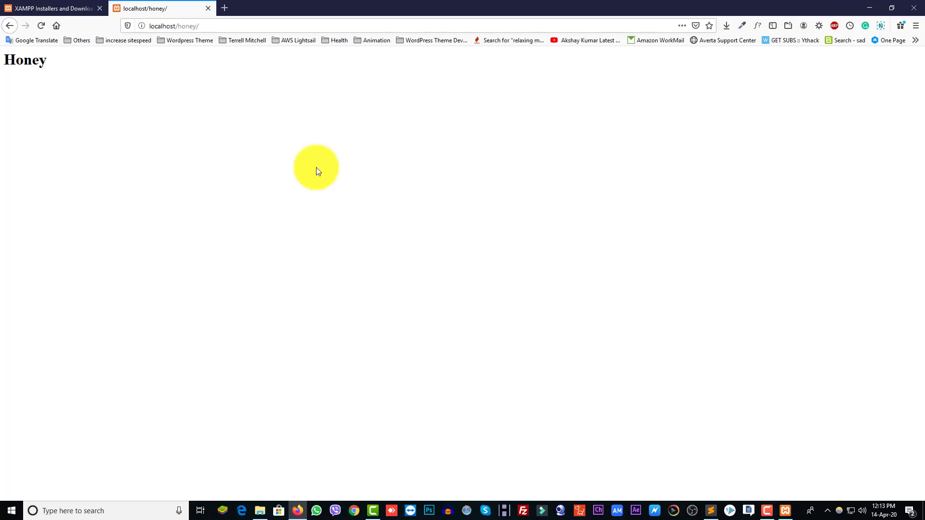
click(55, 8)
scroll(568, 203, down, 1)
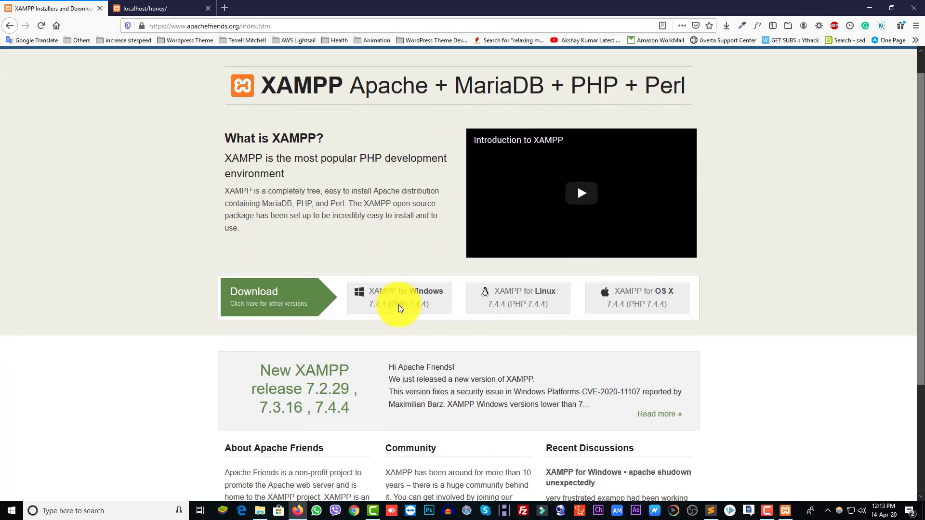
scroll(430, 350, up, 1)
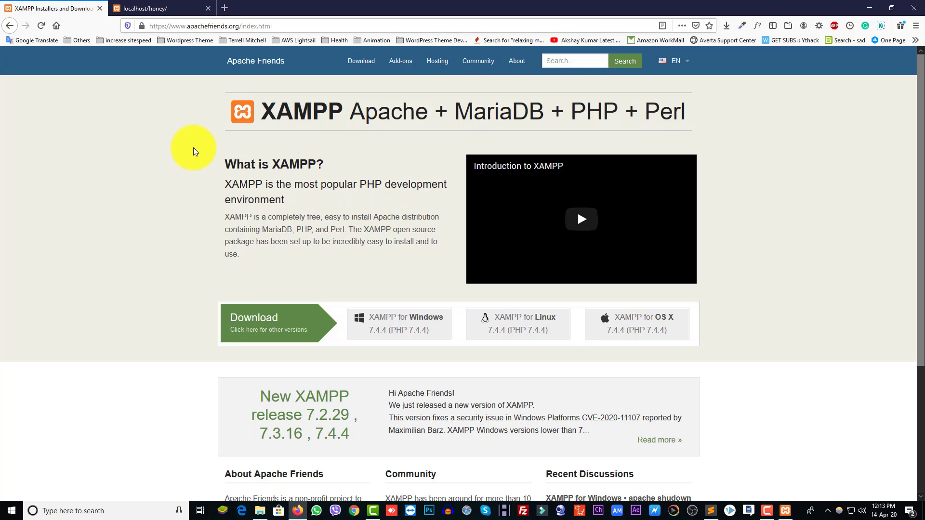
- Load localhost/ in place of the honey page and open phpMyAdmin from the XAMPP dashboard
click(140, 8)
drag(206, 26, 178, 33)
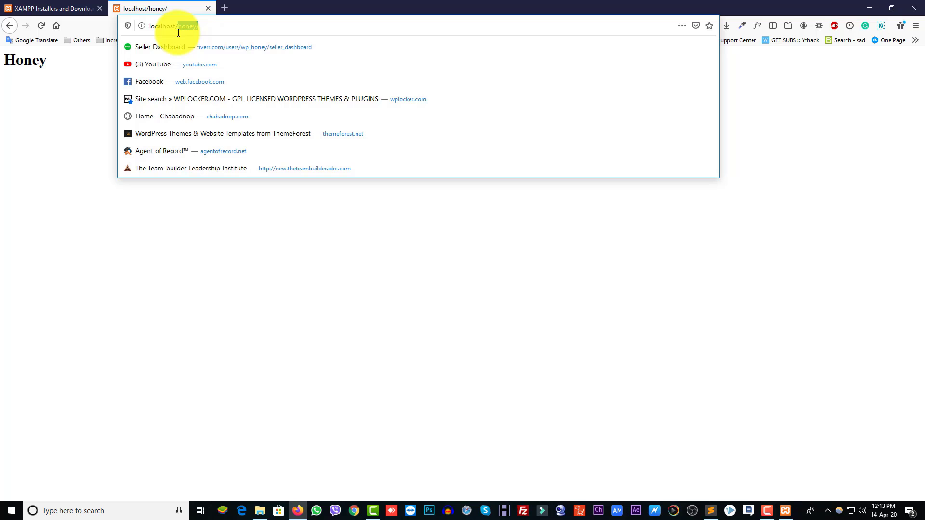
key(BackSpace)
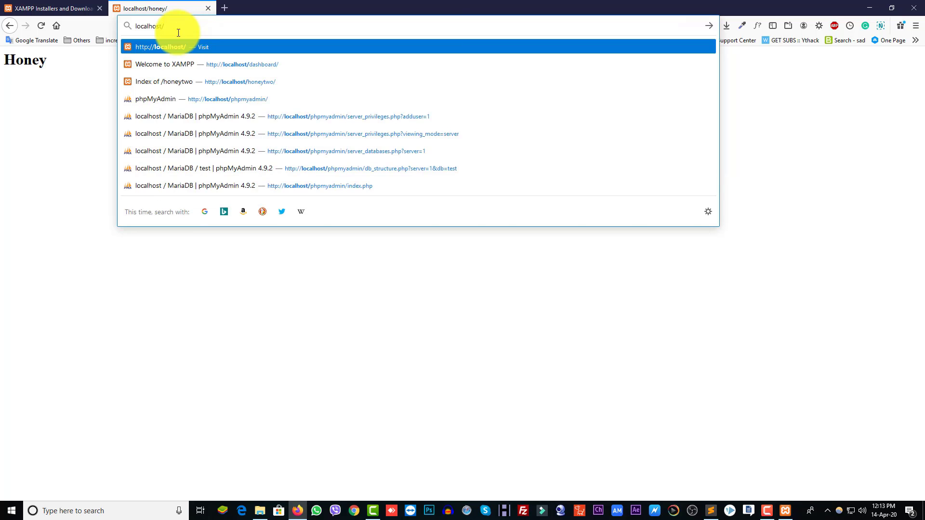
key(Return)
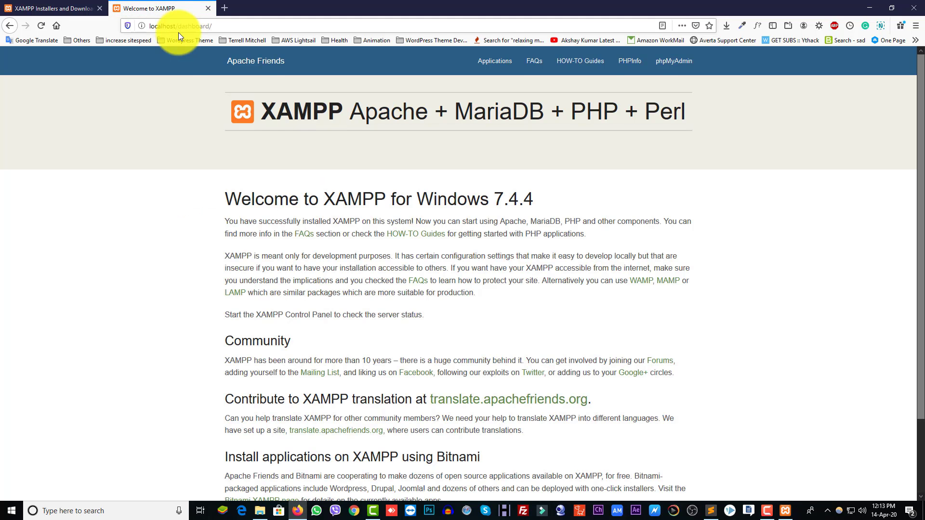
click(674, 62)
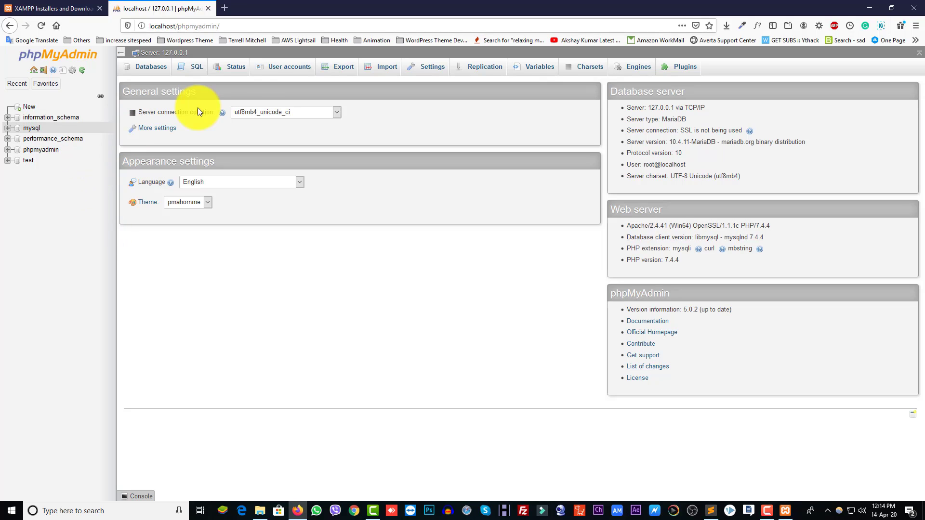
- Create a database named honey with the utf8mb4_general_ci collation
click(146, 68)
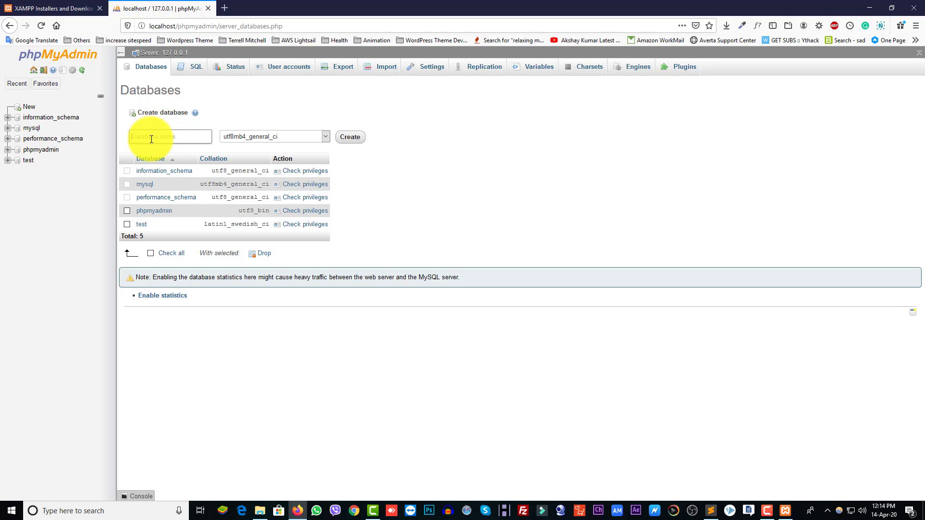
text(honey)
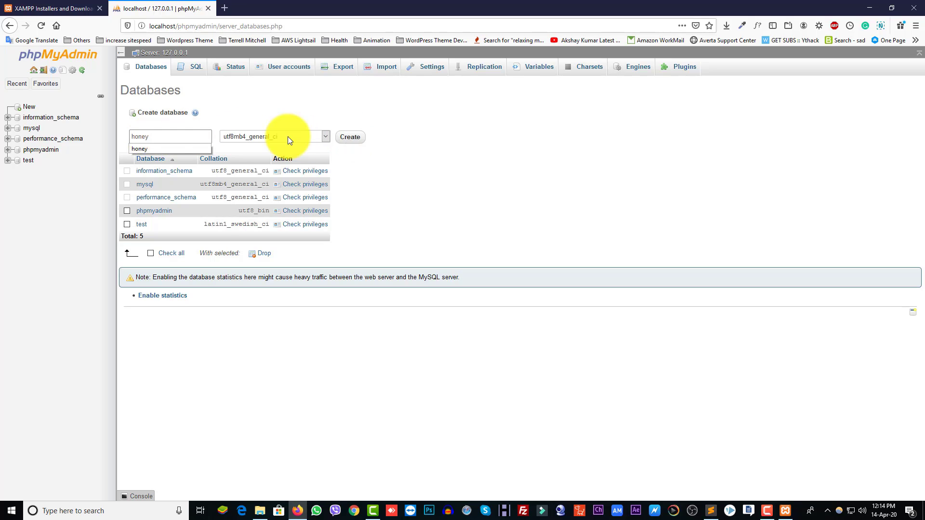
click(350, 147)
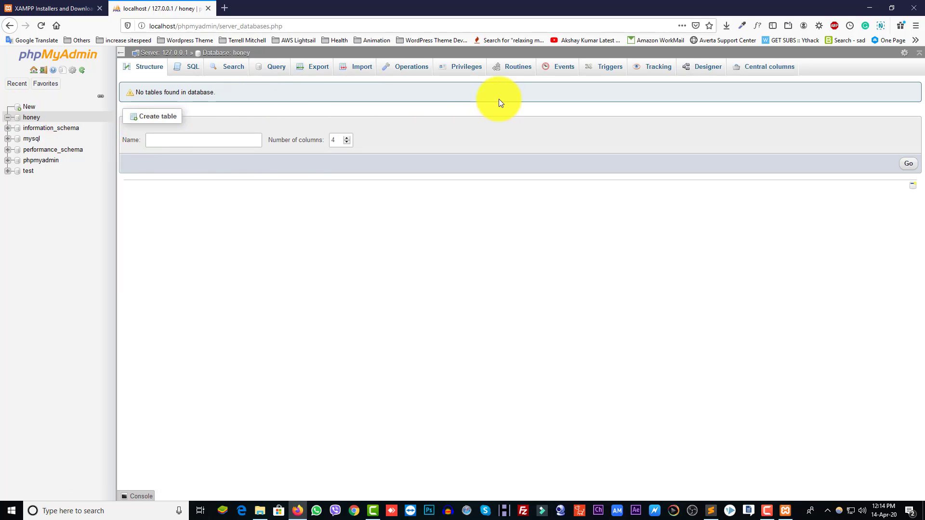
- Start a new user account from the honey database's privileges, with user name honey and host name localhost
click(469, 73)
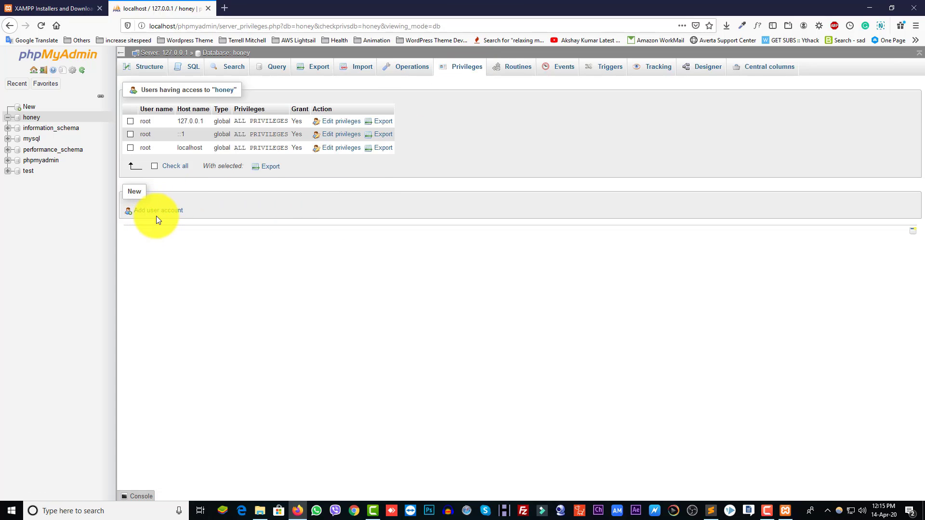
click(165, 216)
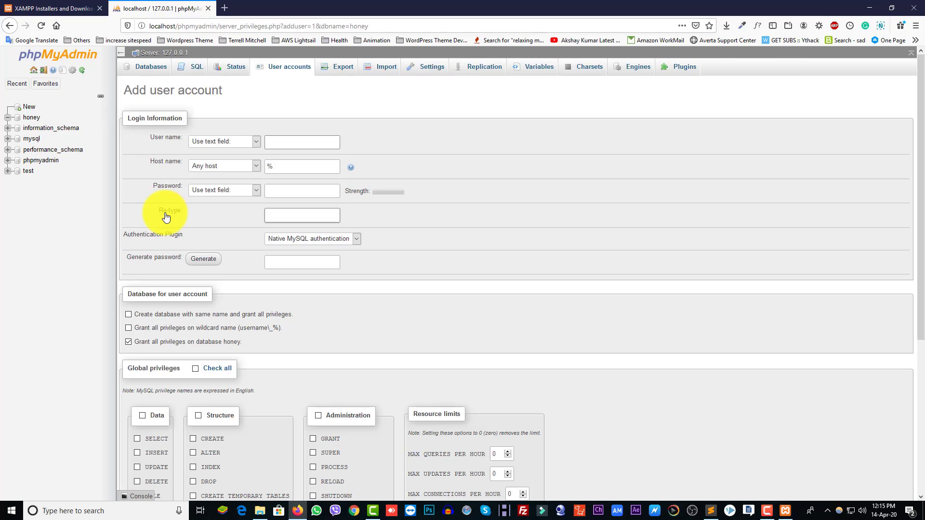
click(278, 144)
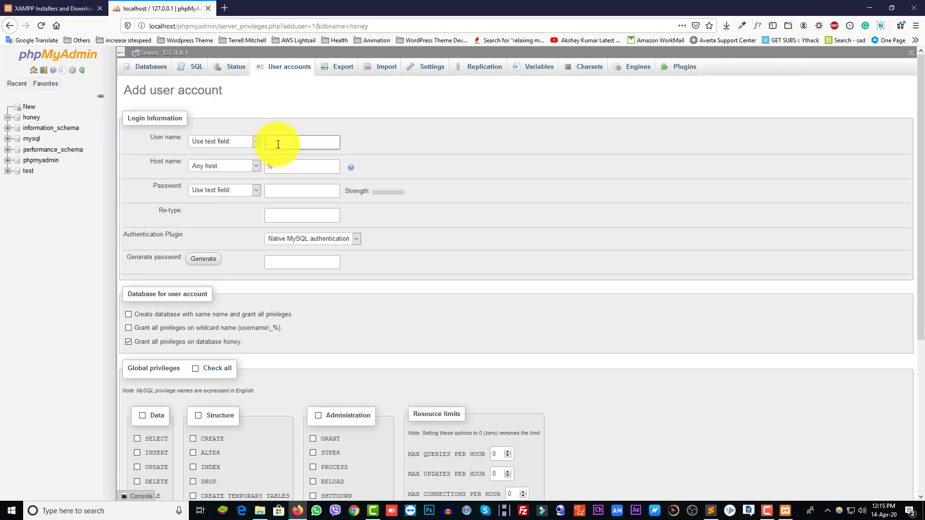
text(honey)
drag(287, 164, 262, 170)
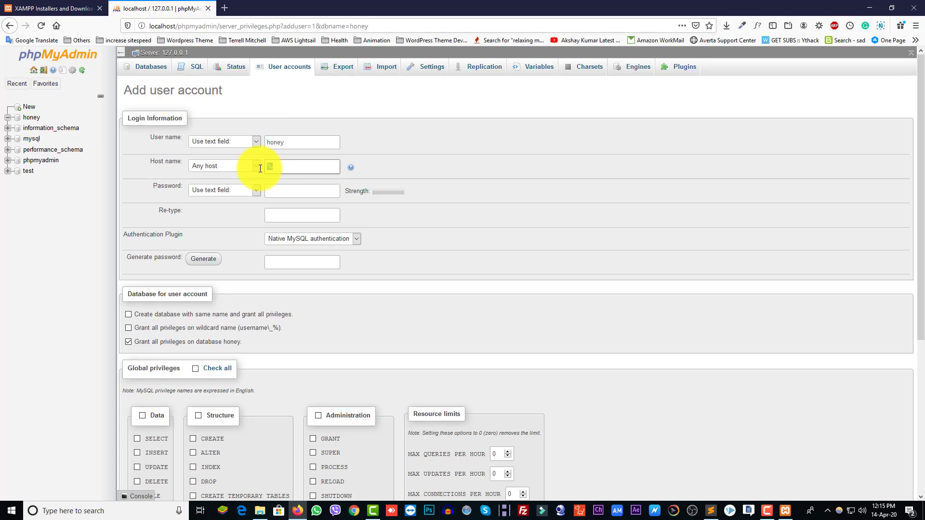
text(localhost)
- Generate a password for the new user account
click(297, 195)
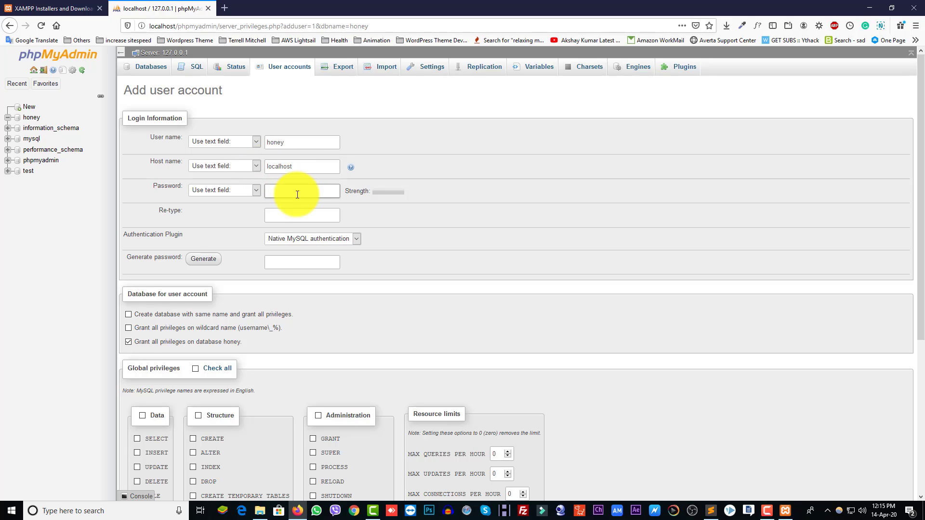
click(204, 260)
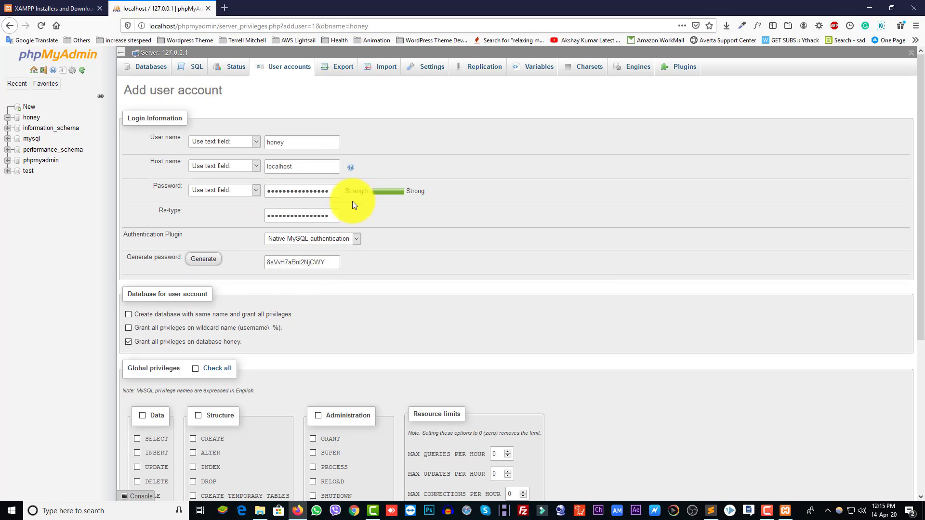
click(292, 197)
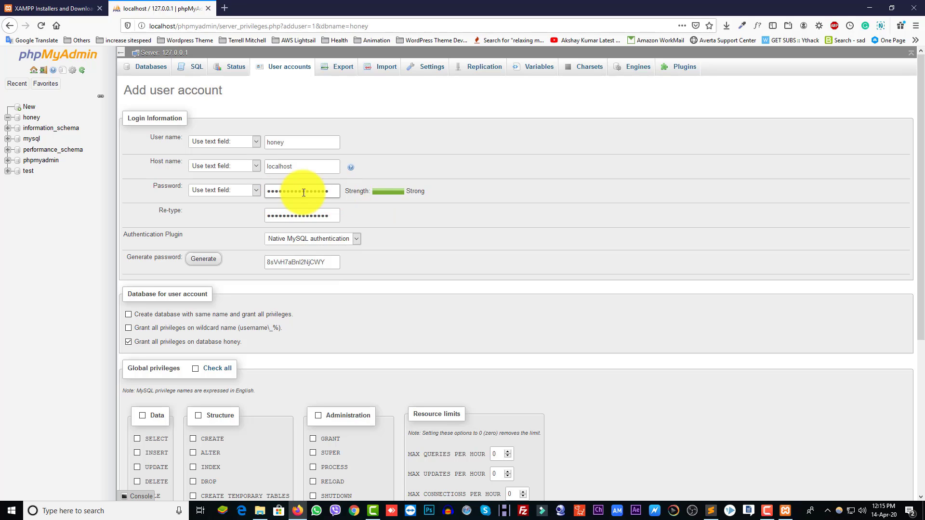
- Grant the account all global privileges alongside those on database honey, and create it, closing the browser's login-saving prompt
scroll(207, 320, down, 3)
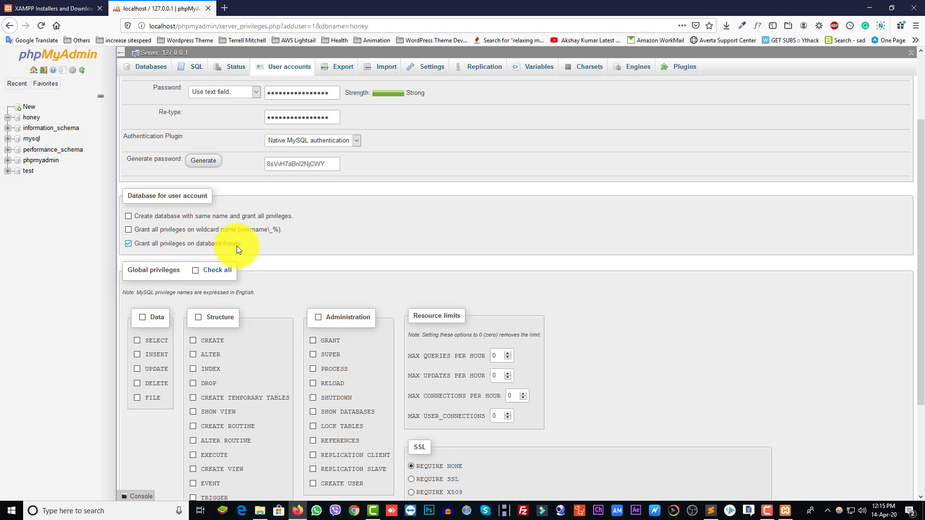
drag(243, 244, 228, 247)
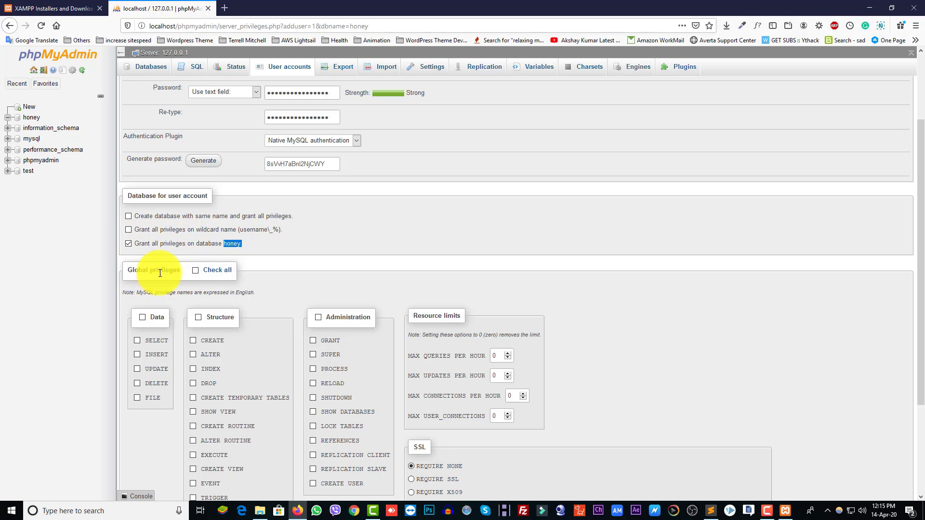
click(195, 272)
scroll(336, 302, down, 3)
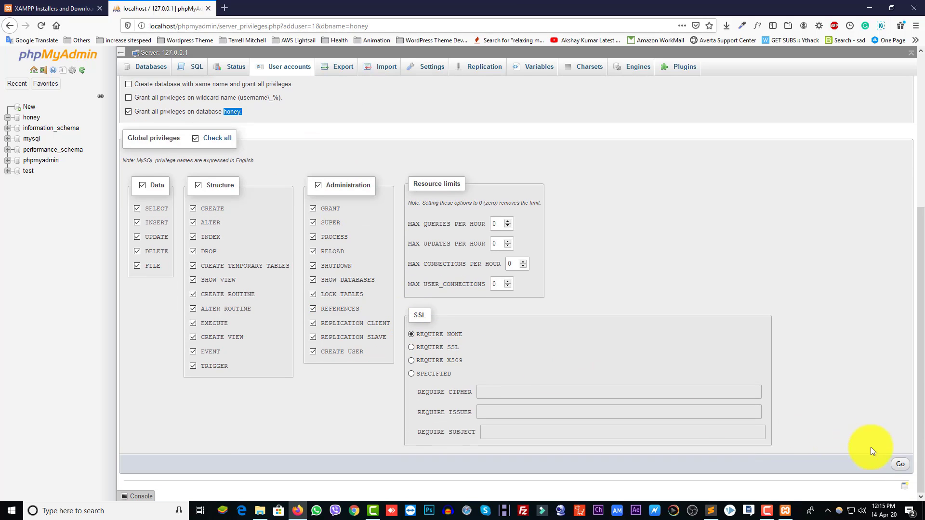
click(900, 464)
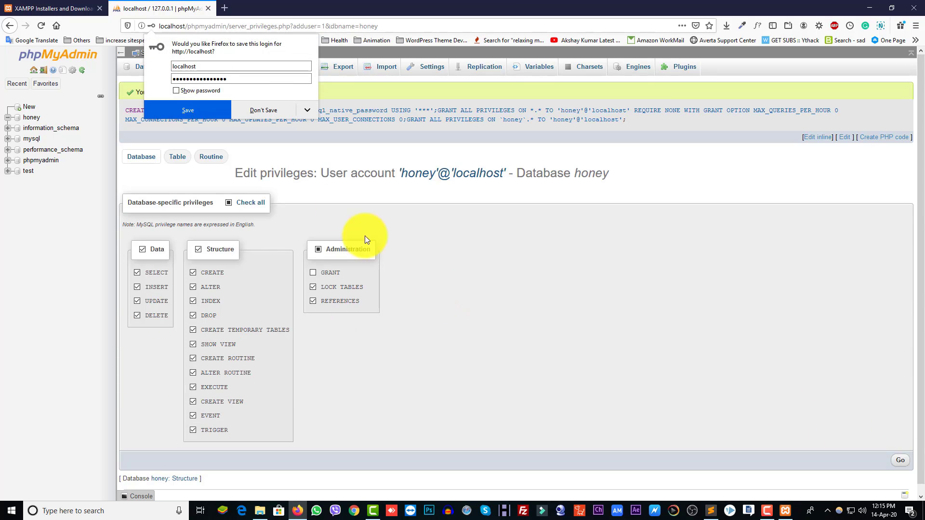
click(160, 100)
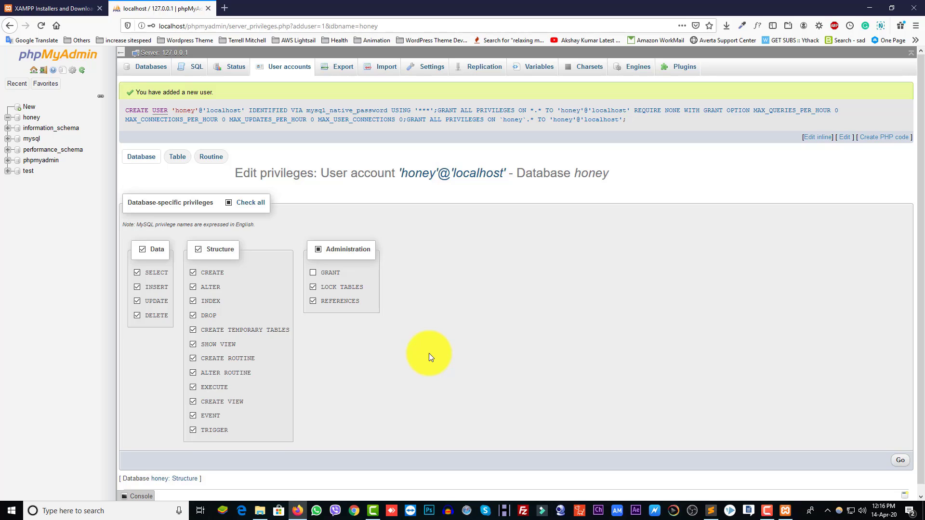
click(48, 9)
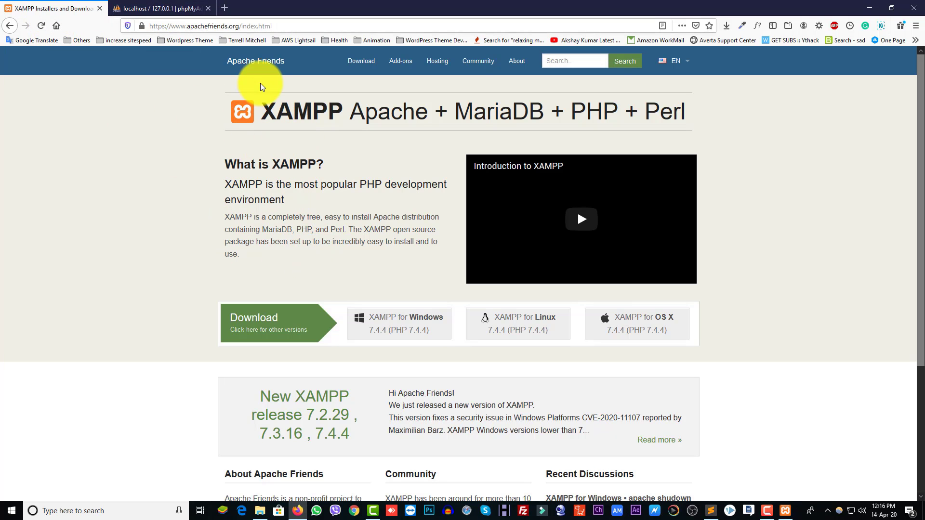
click(166, 10)
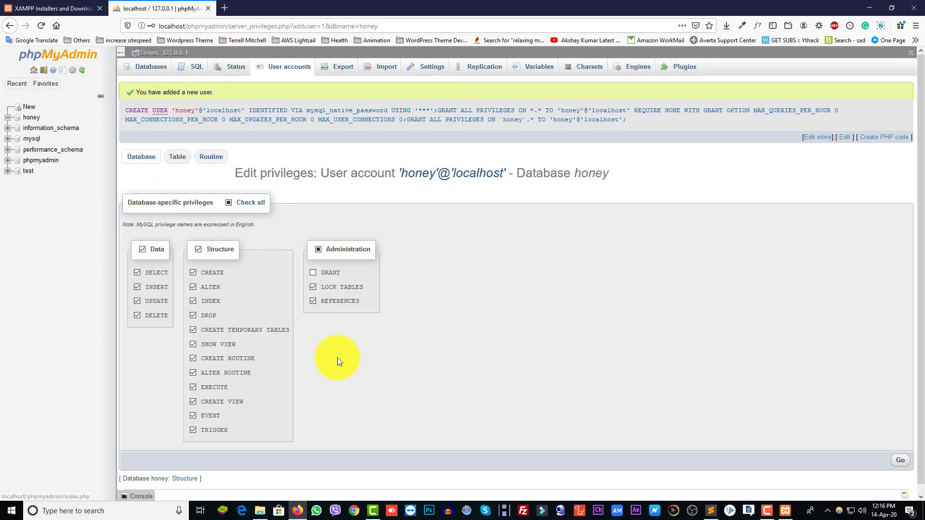